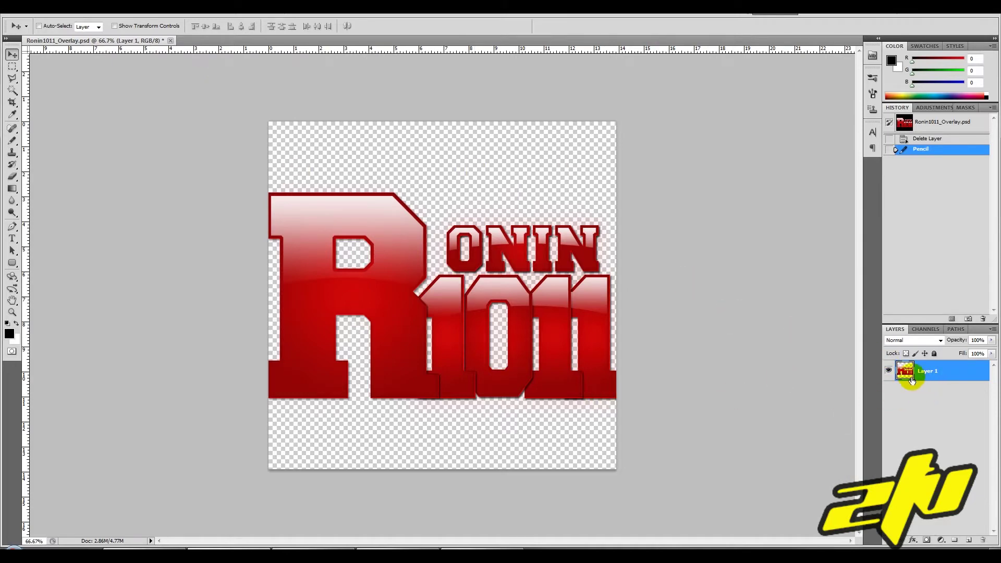
# - Delete the existing Alpha 1 channel from the logo document
pyautogui.click(922, 329)
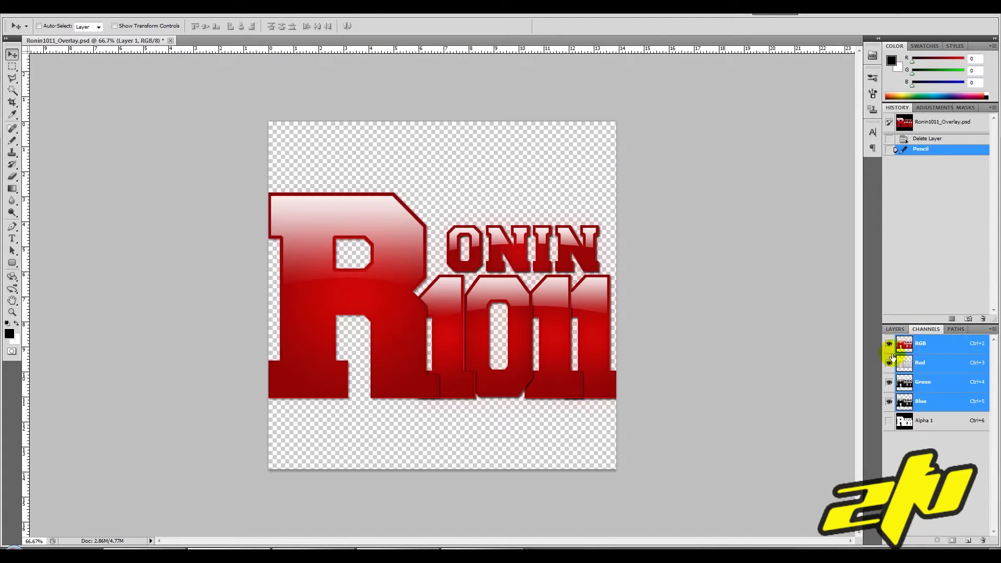
pyautogui.click(983, 540)
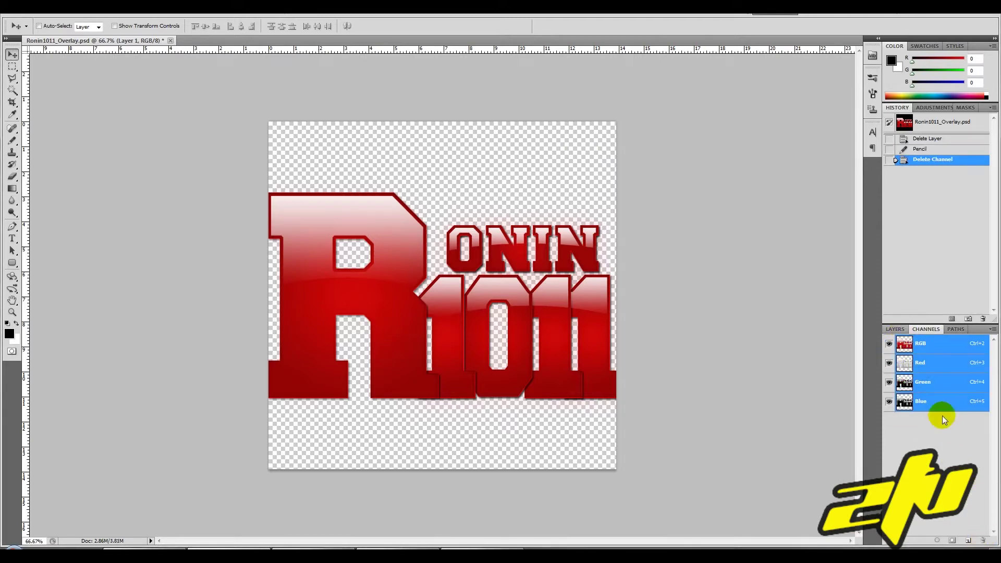
pyautogui.click(894, 329)
pyautogui.click(912, 330)
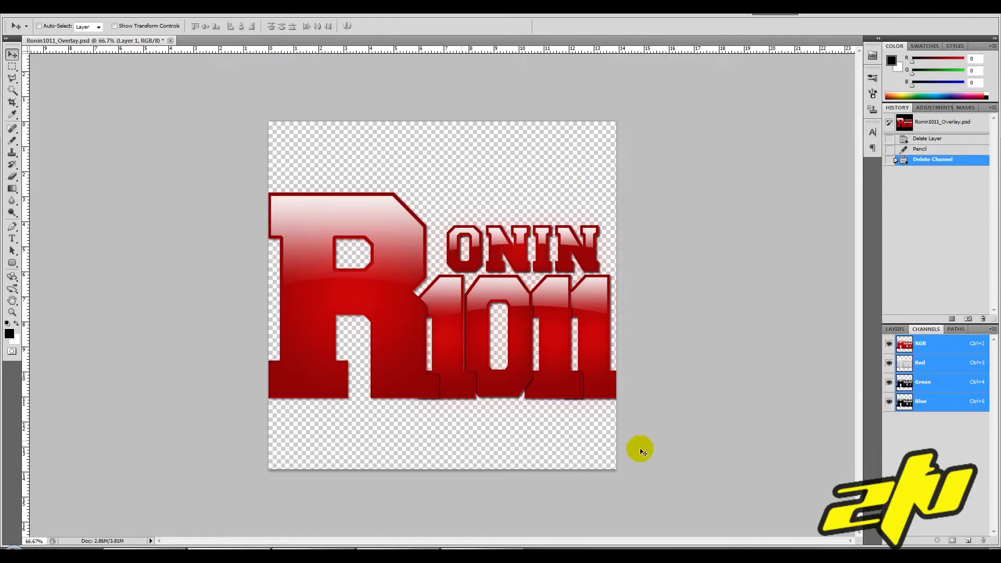
pyautogui.click(896, 330)
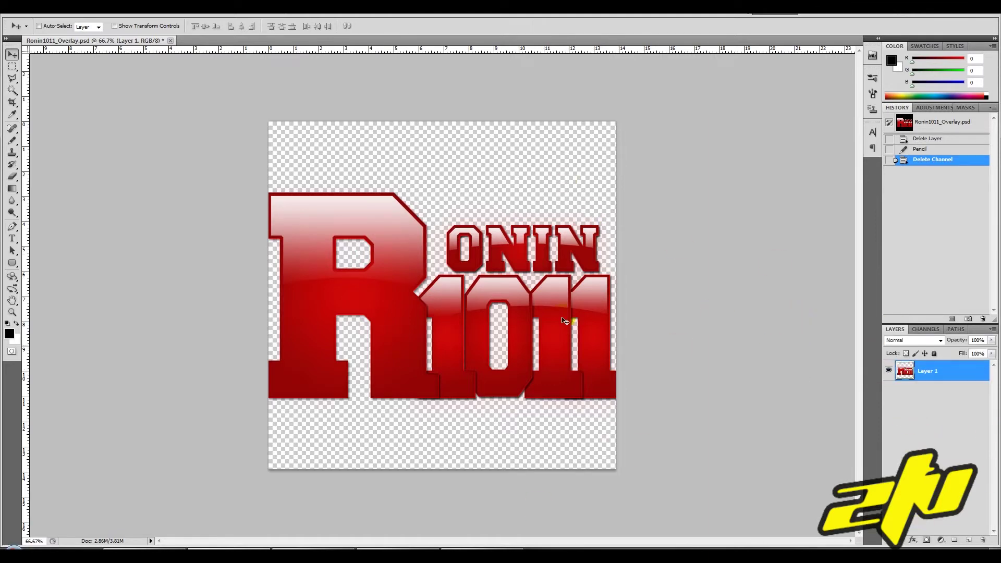
# - Load Layer 1's transparency as a selection, save it as a new alpha channel, and deselect
pyautogui.click(907, 371)
pyautogui.keyDown('ctrl'); pyautogui.click(907, 372); pyautogui.keyUp('ctrl')
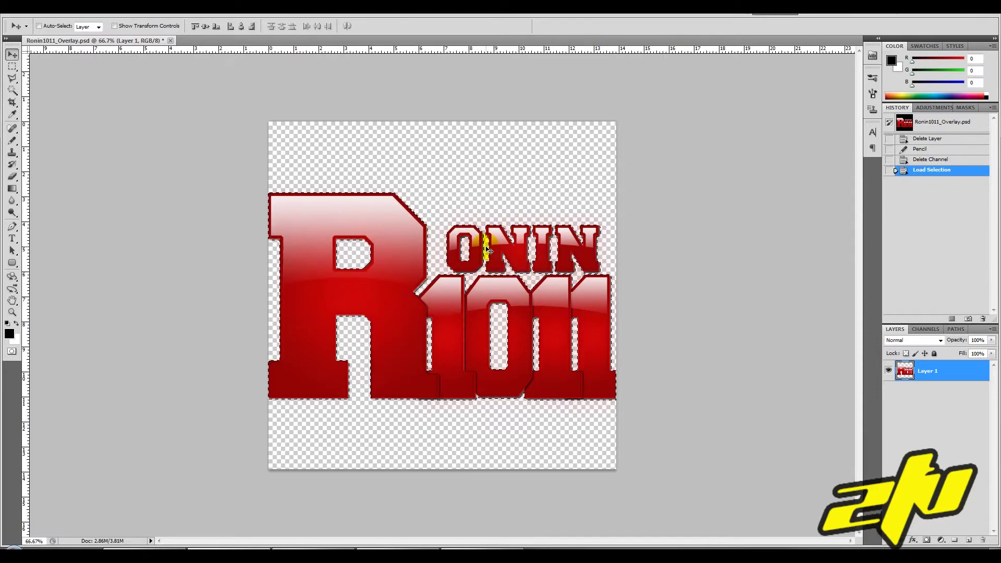
pyautogui.click(926, 330)
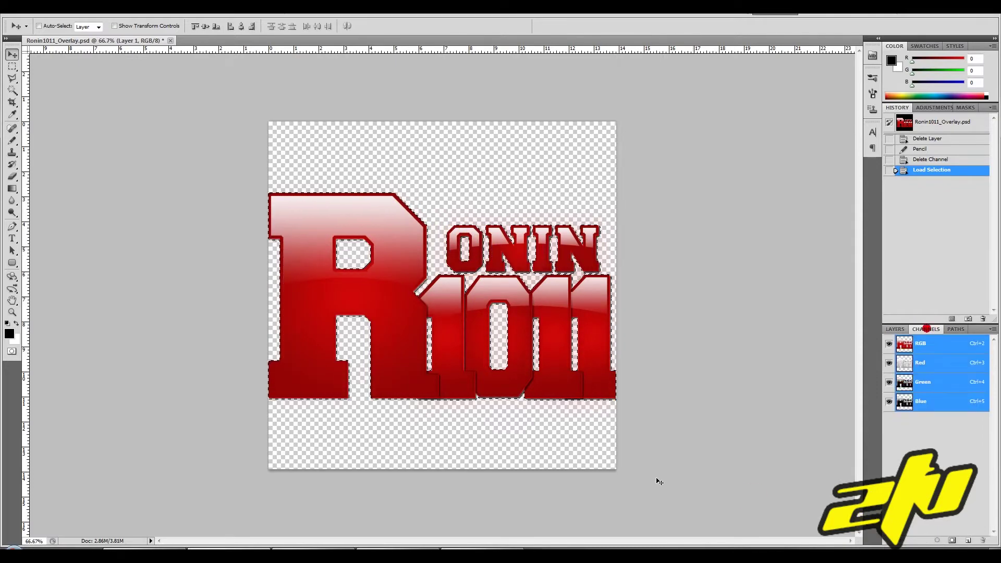
pyautogui.click(952, 540)
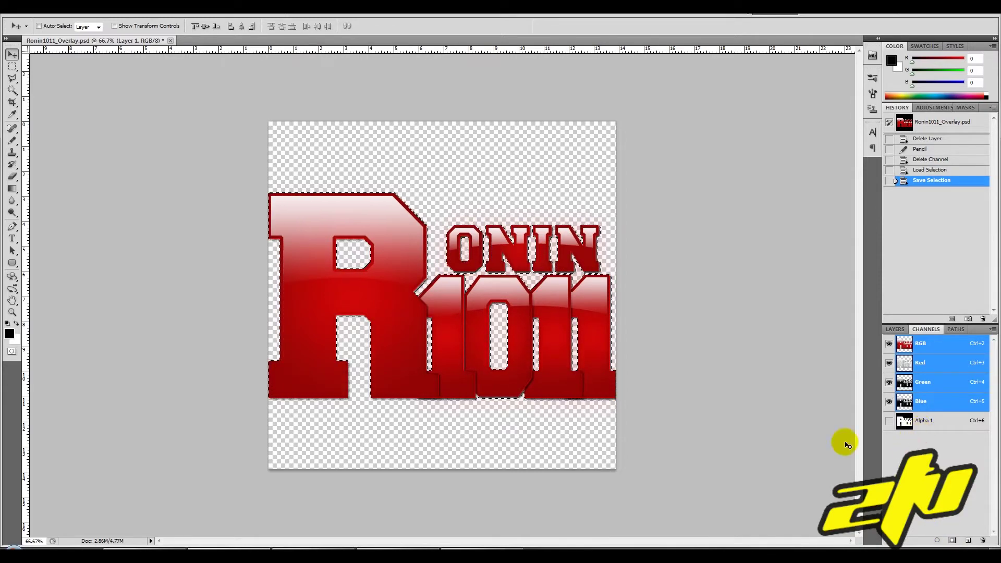
pyautogui.hotkey('ctrl', 'd')
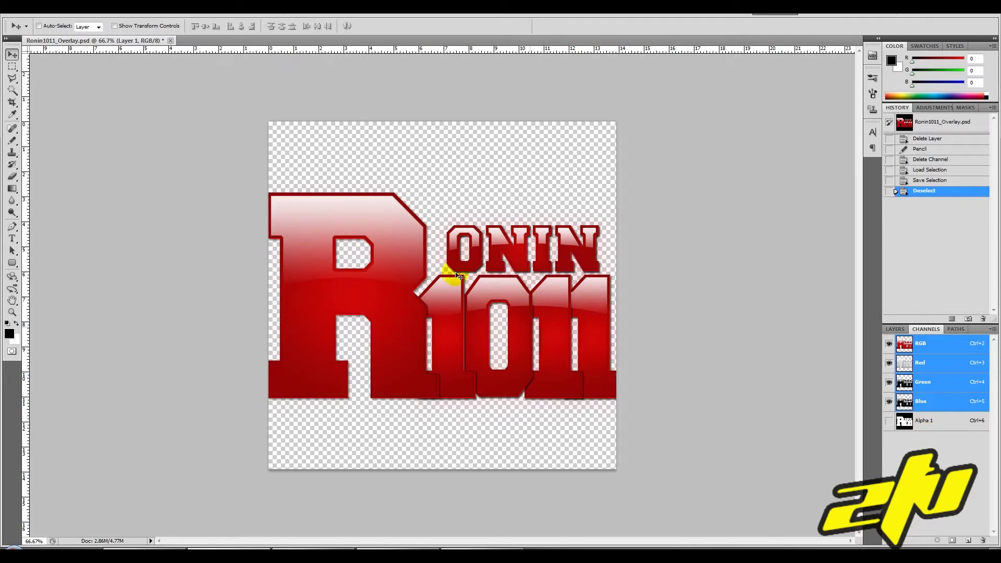
# - Examine the Alpha 1 channel both alone and overlaid on the RGB image, leaving only the RGB channels visible
pyautogui.click(889, 420)
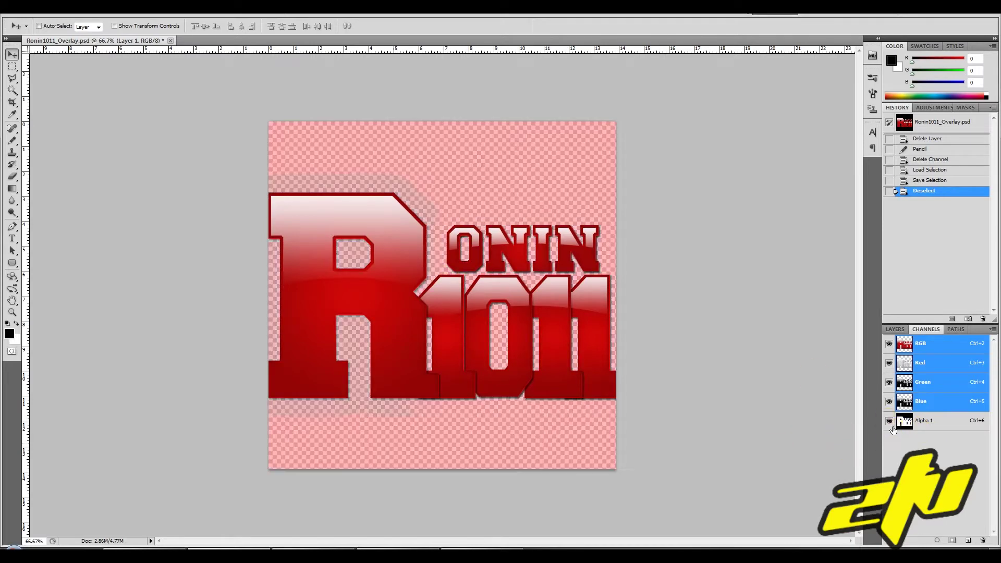
pyautogui.click(890, 345)
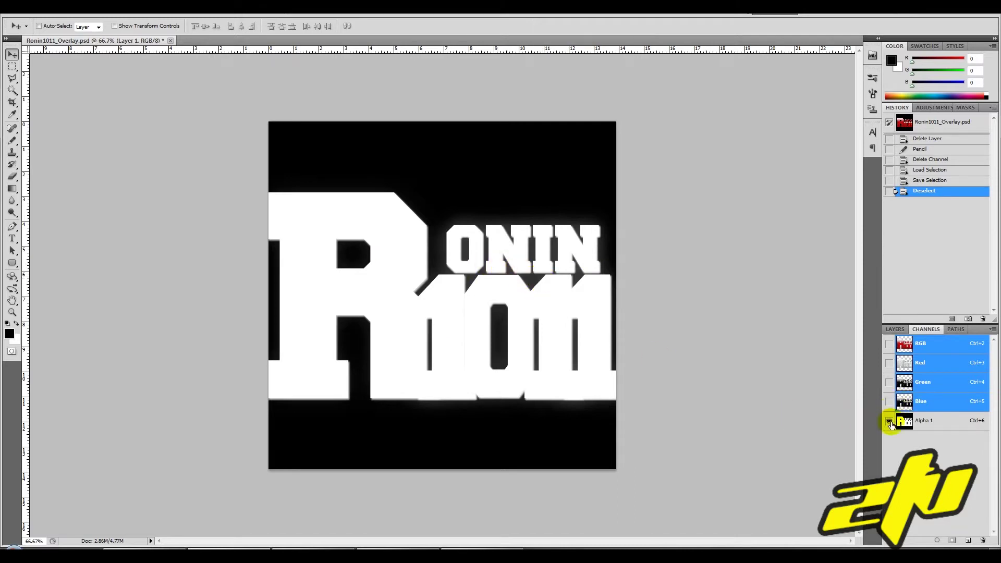
pyautogui.click(888, 344)
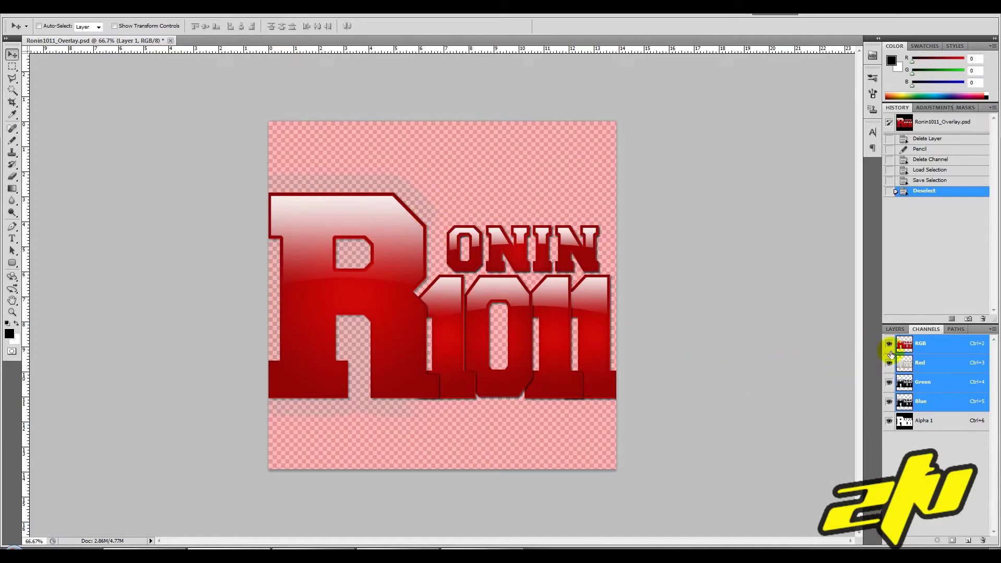
pyautogui.click(890, 421)
pyautogui.click(890, 421)
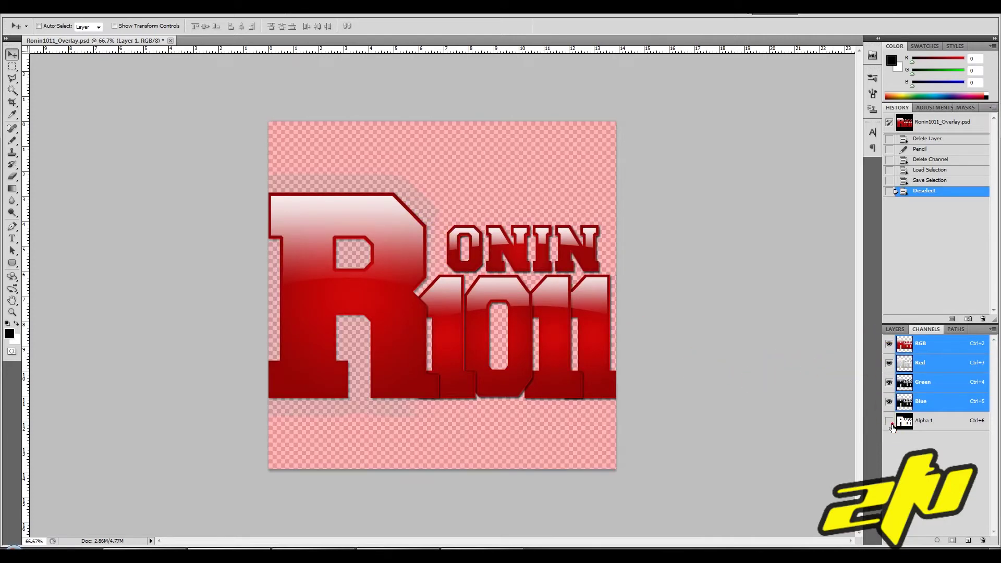
pyautogui.click(889, 421)
pyautogui.click(889, 421)
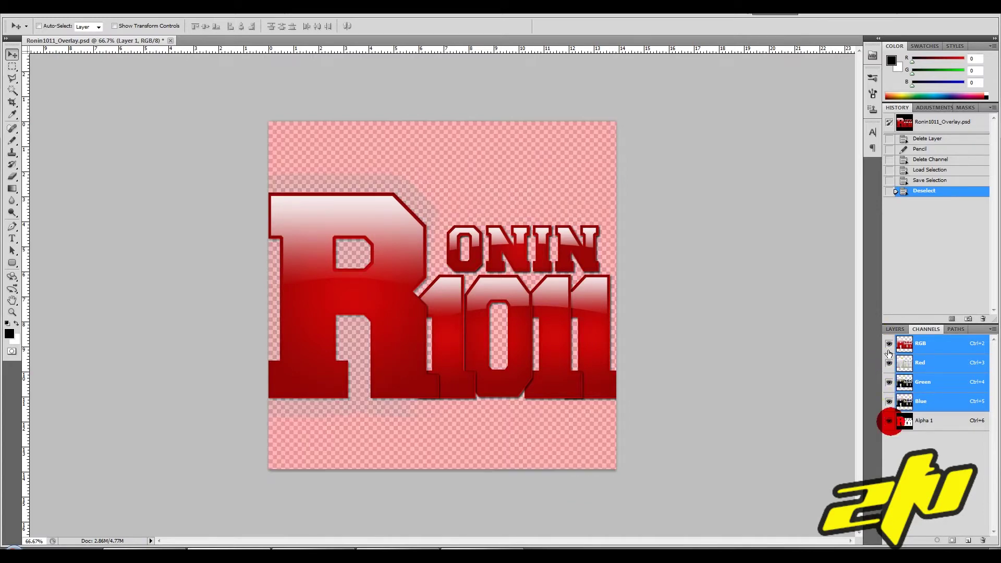
pyautogui.click(889, 422)
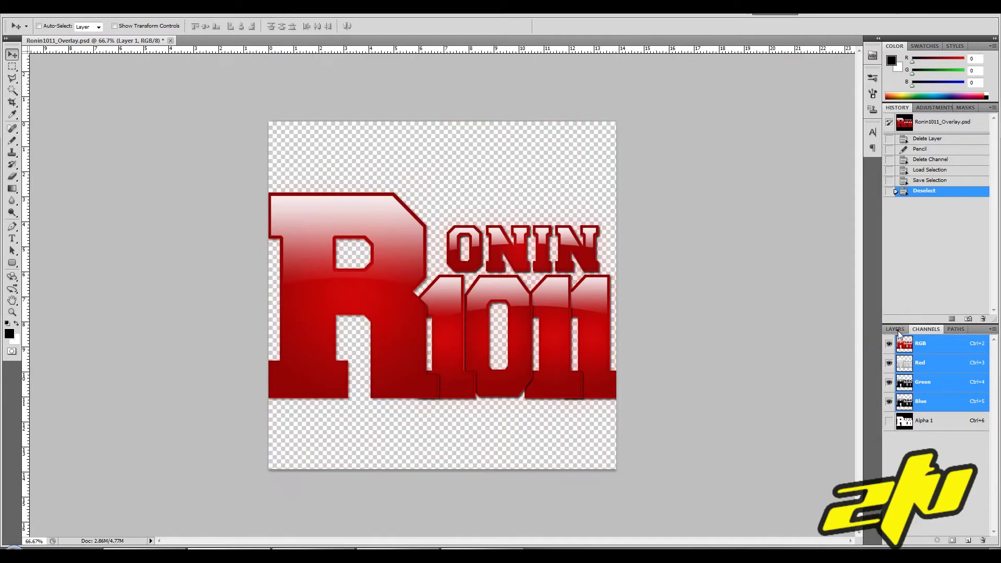
# - Add a new layer beneath Layer 1 and fill it with black
pyautogui.click(894, 329)
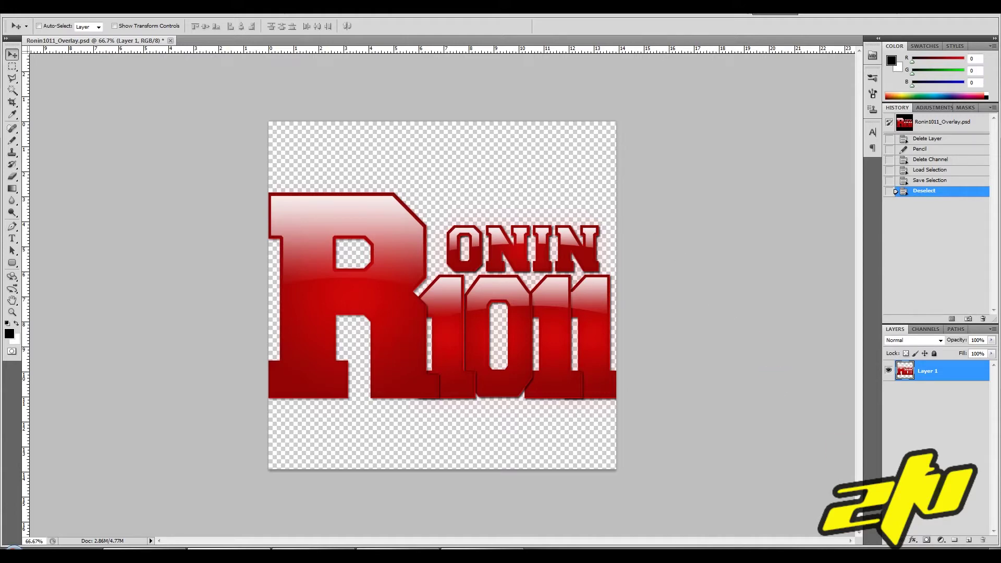
pyautogui.click(969, 543)
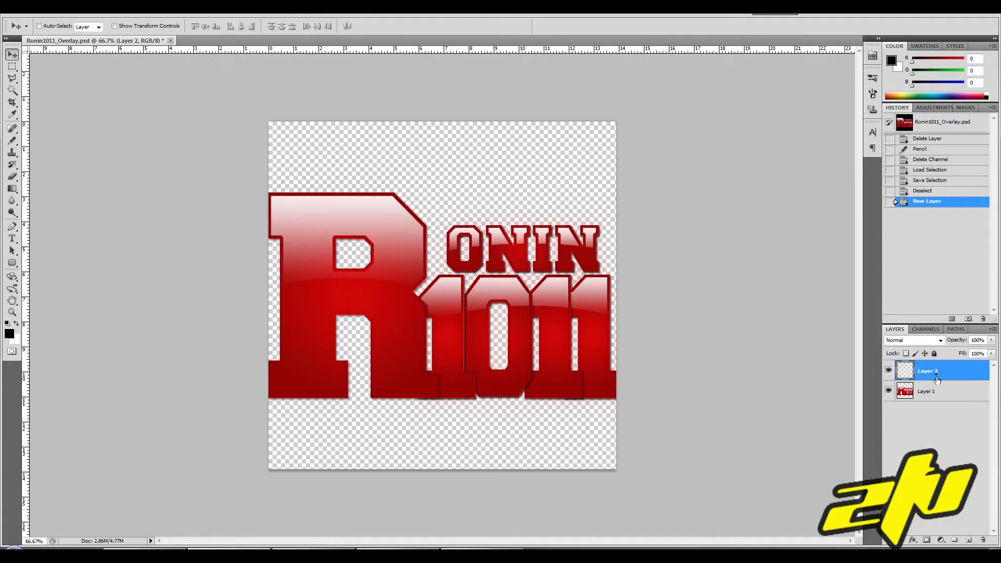
pyautogui.moveTo(936, 375); pyautogui.dragTo(942, 416)
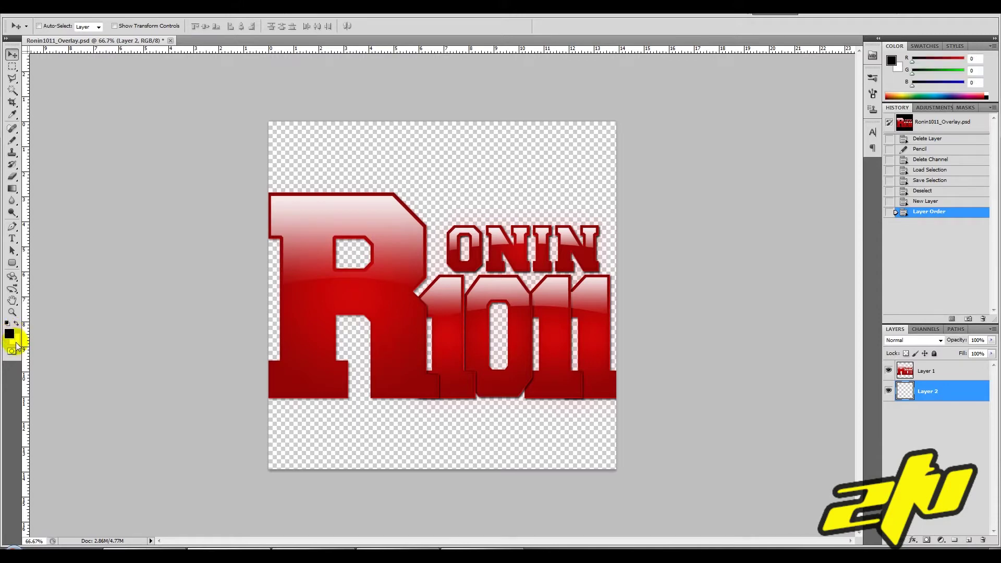
pyautogui.press('x')
pyautogui.press('x')
pyautogui.press('x')
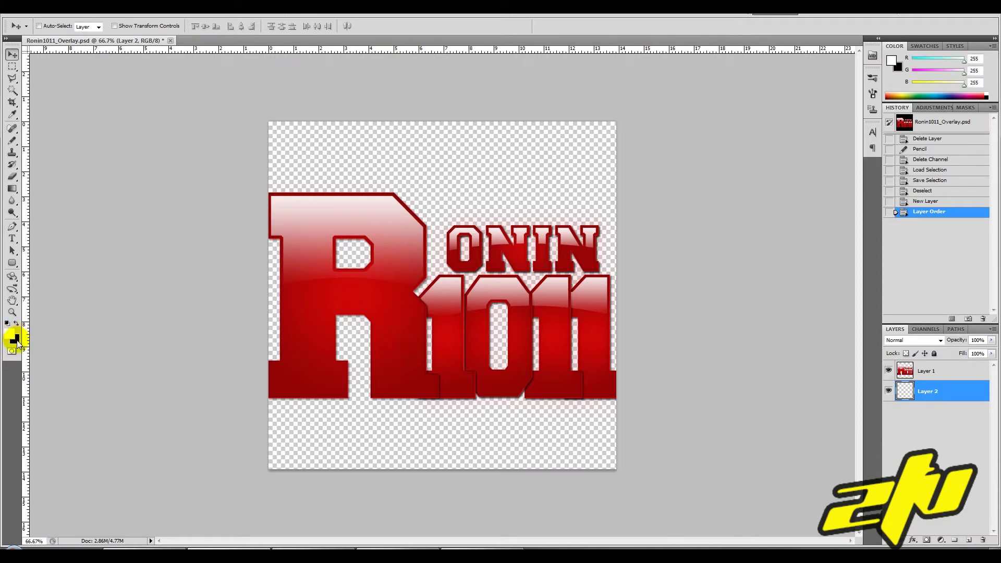
pyautogui.press('x')
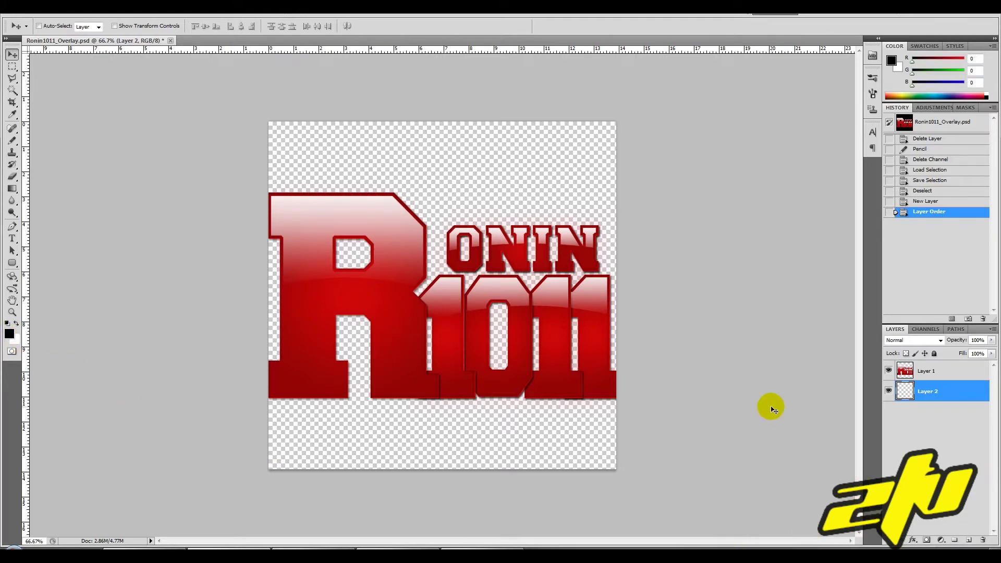
pyautogui.hotkey('alt', 'BackSpace')
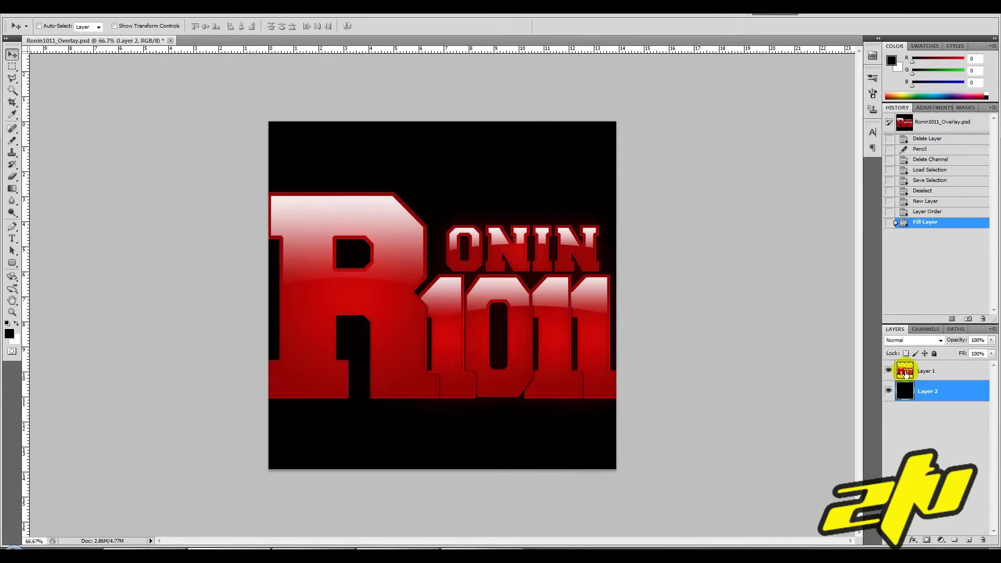
# - Check the Alpha 1 channel alone and over the black-backed logo, and return to the layer list
pyautogui.click(926, 329)
pyautogui.click(889, 420)
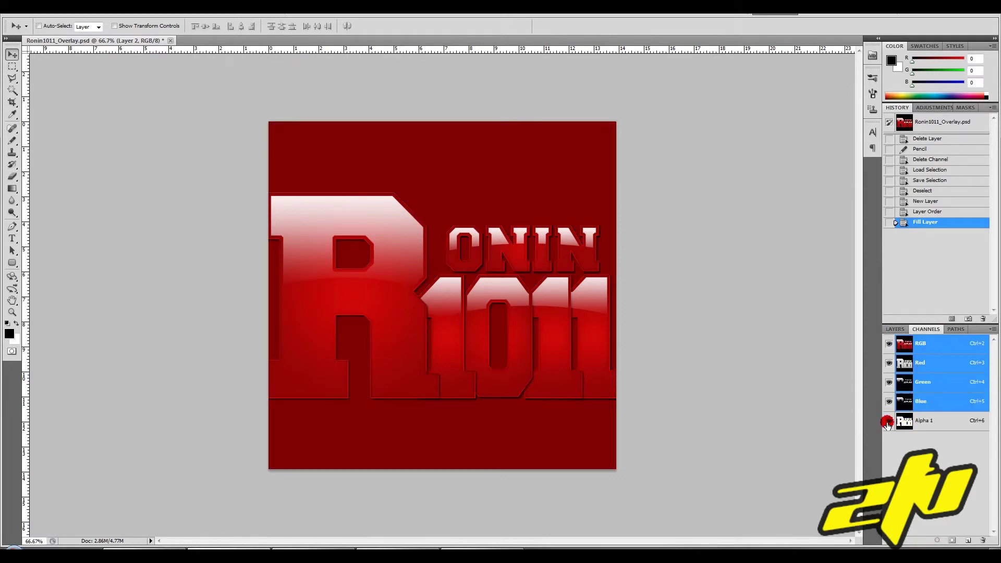
pyautogui.click(889, 420)
pyautogui.click(889, 343)
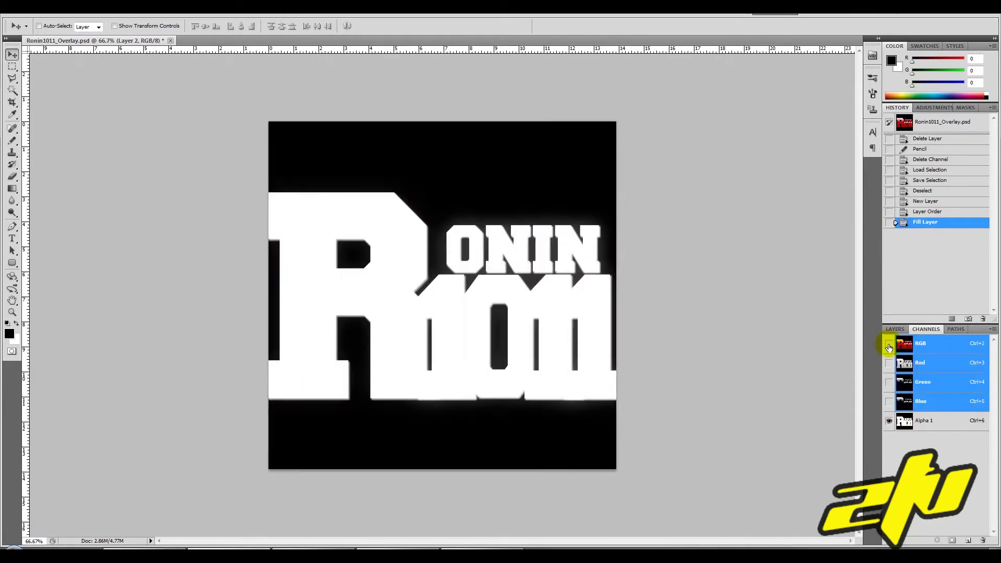
pyautogui.click(889, 420)
pyautogui.click(895, 329)
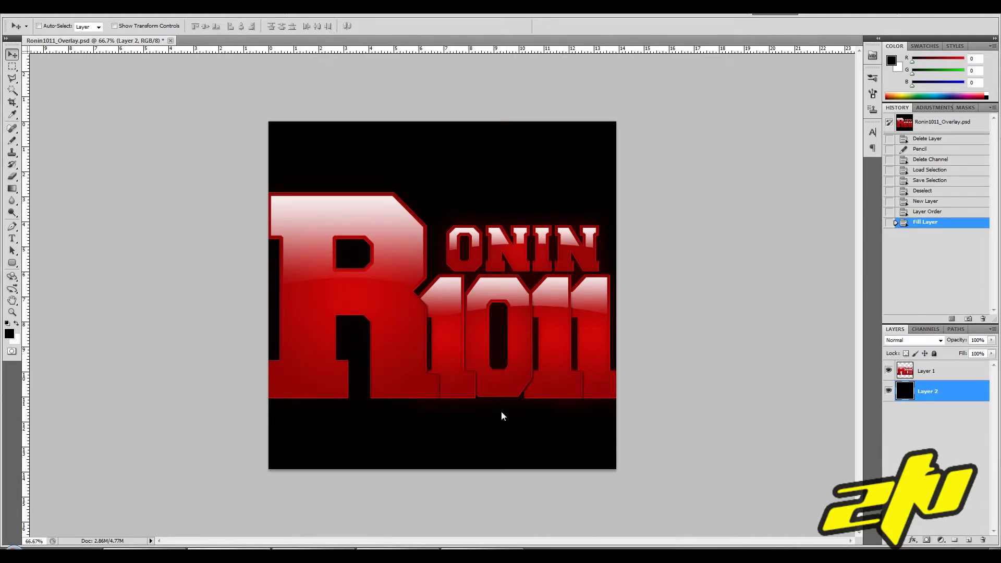
# - Save a Targa copy in the Avatars folder as Ronin1011_Overlay_test.tga with alpha channels included
pyautogui.hotkey('ctrl', 'shift', 's')
pyautogui.moveTo(414, 166); pyautogui.dragTo(454, 159)
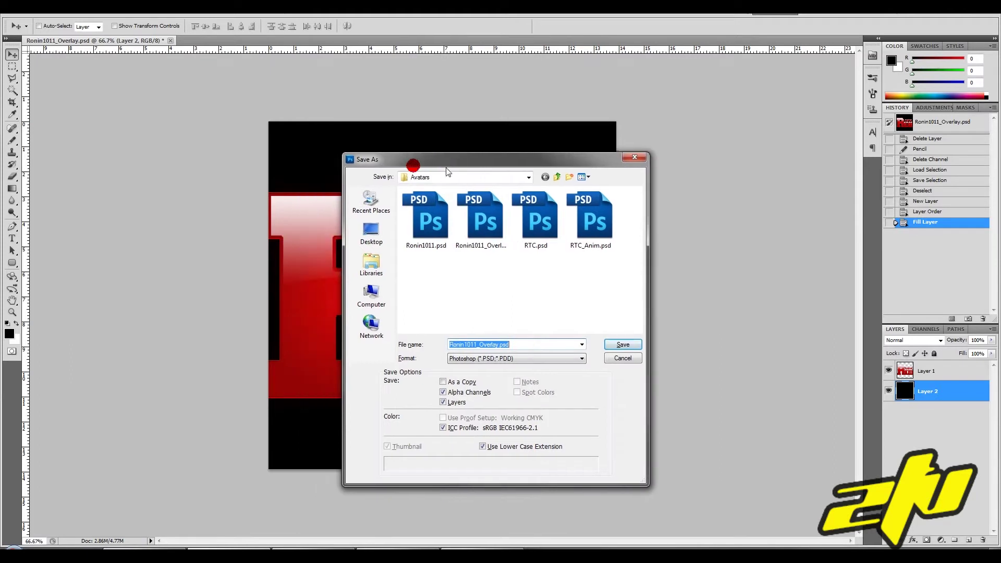
pyautogui.click(570, 358)
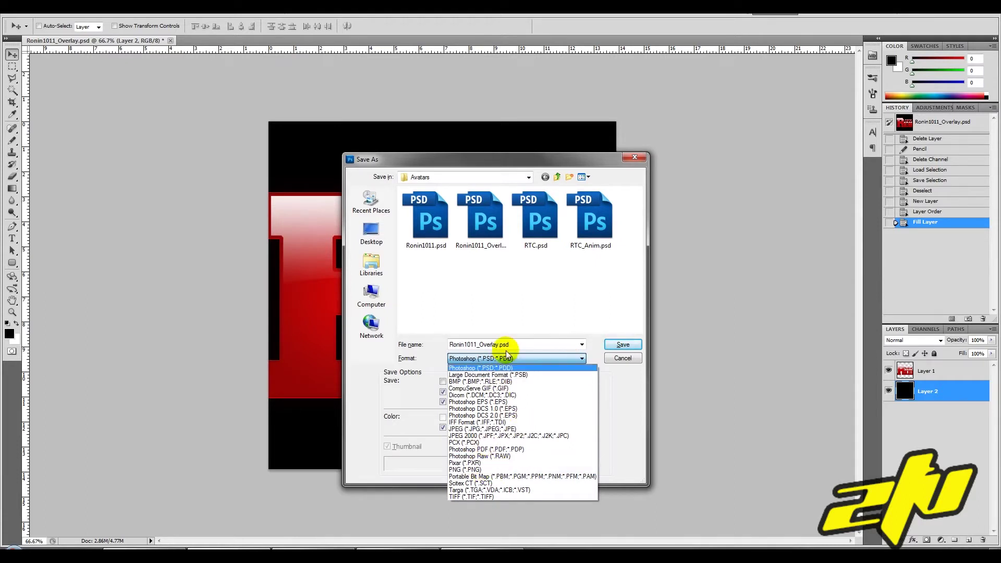
pyautogui.click(471, 490)
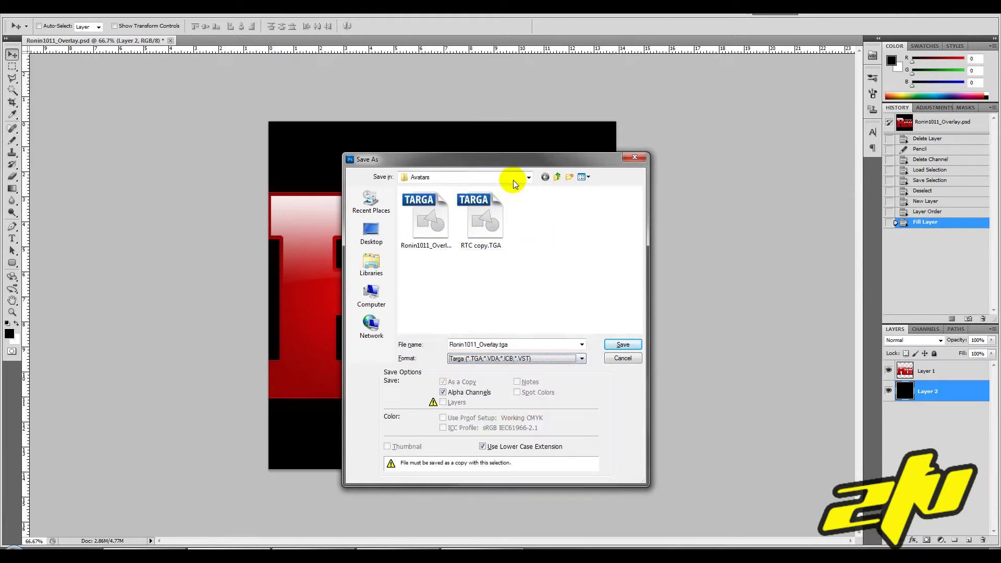
pyautogui.doubleClick(496, 344)
pyautogui.click(496, 345)
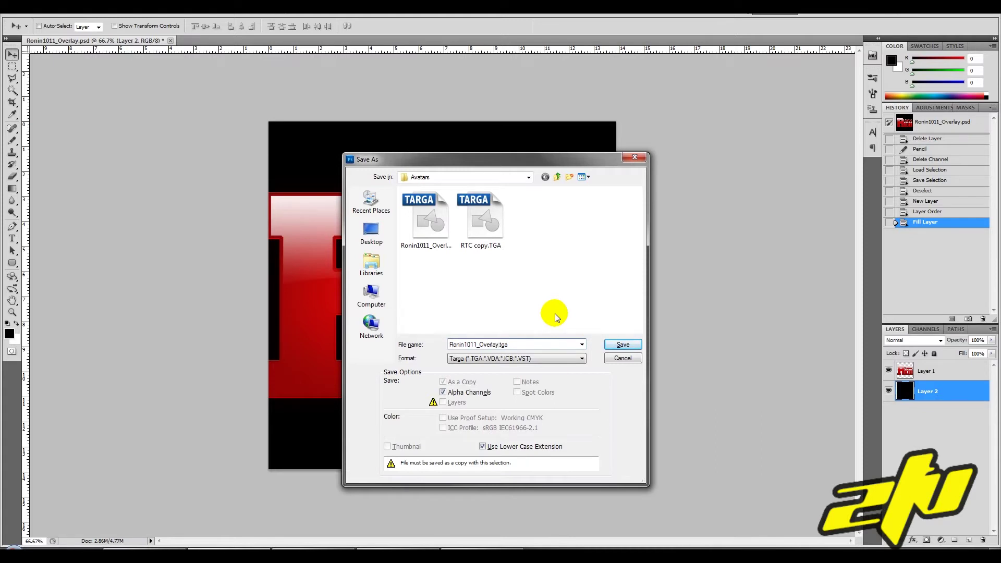
pyautogui.write('_e')
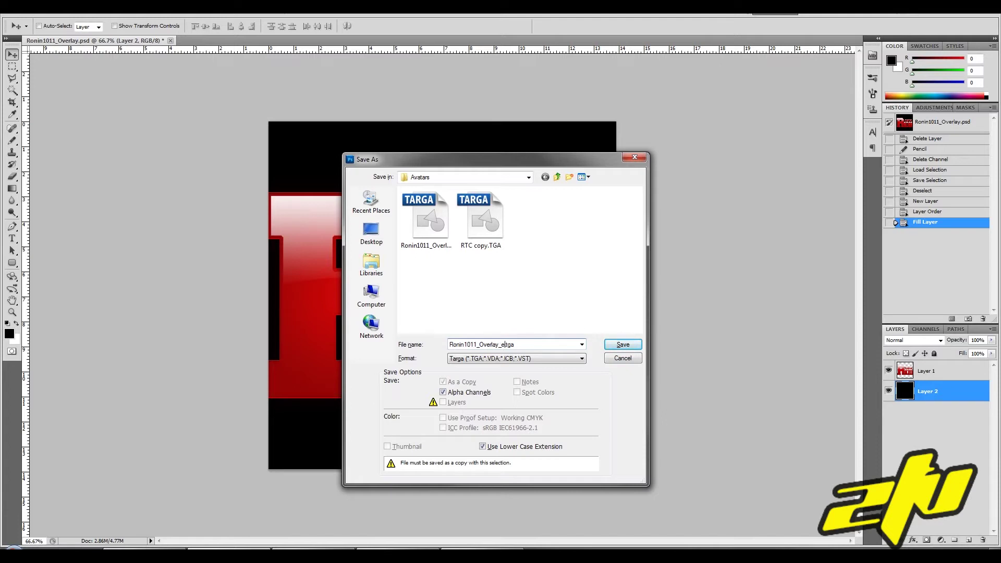
pyautogui.press('BackSpace')
pyautogui.write('test')
pyautogui.click(622, 345)
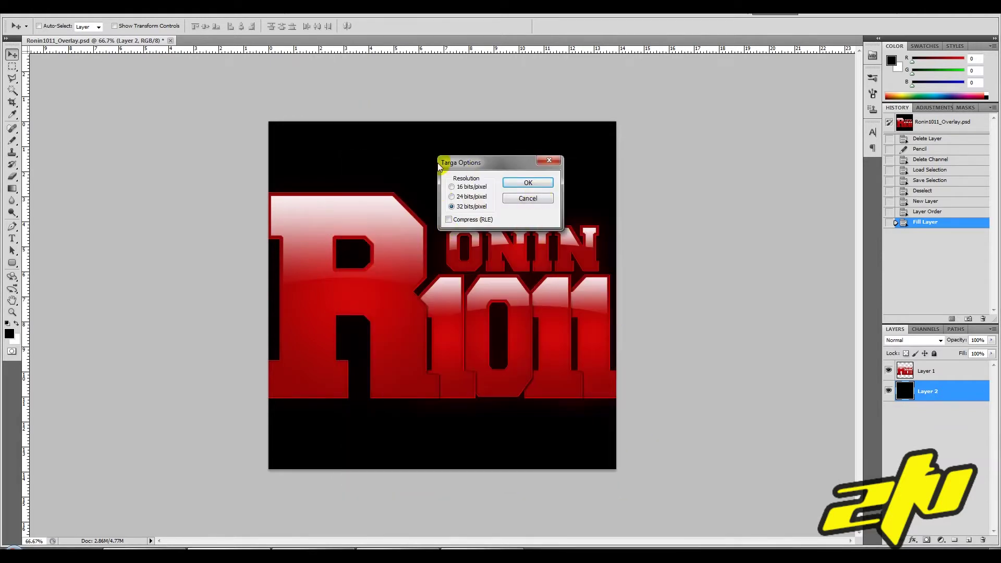
# - Set the Targa resolution to 24 bits/pixel and finish saving the file
pyautogui.moveTo(485, 164); pyautogui.dragTo(460, 172)
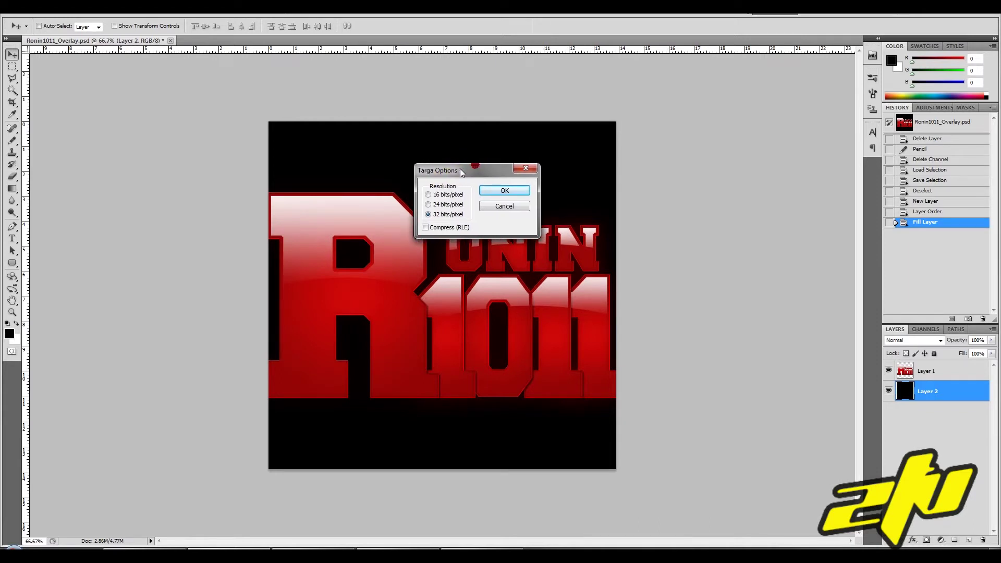
pyautogui.click(435, 205)
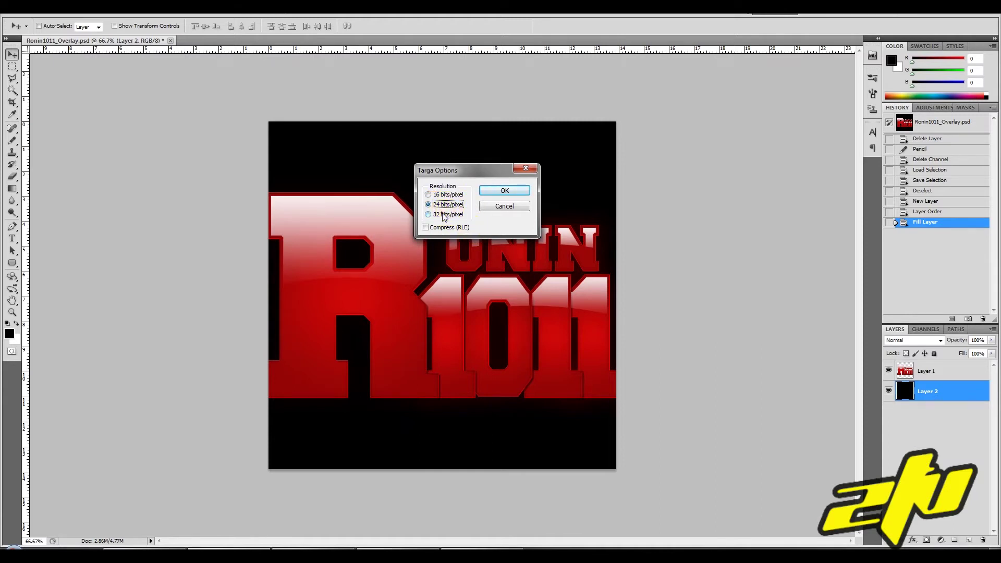
pyautogui.click(509, 191)
pyautogui.click(702, 328)
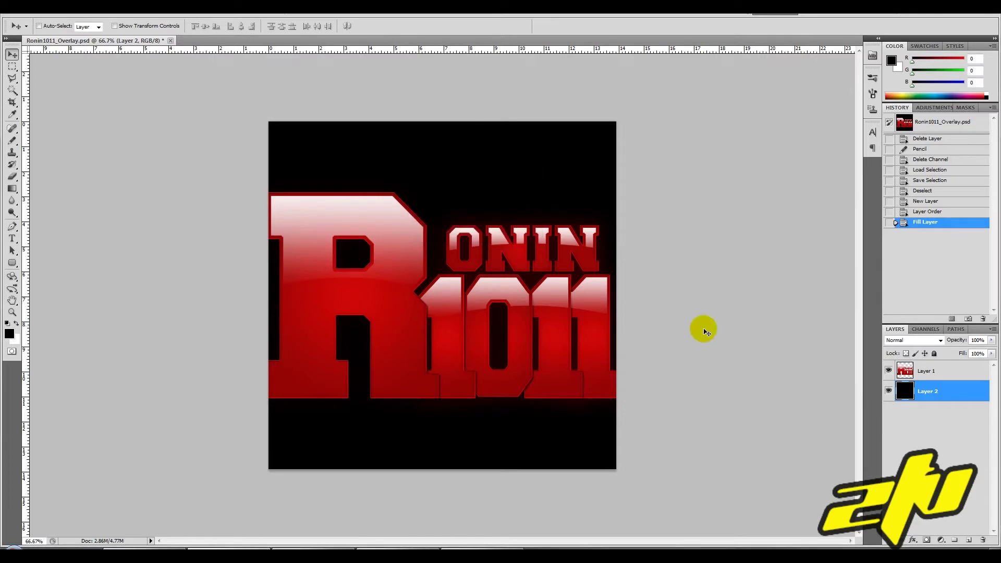
pyautogui.click(621, 377)
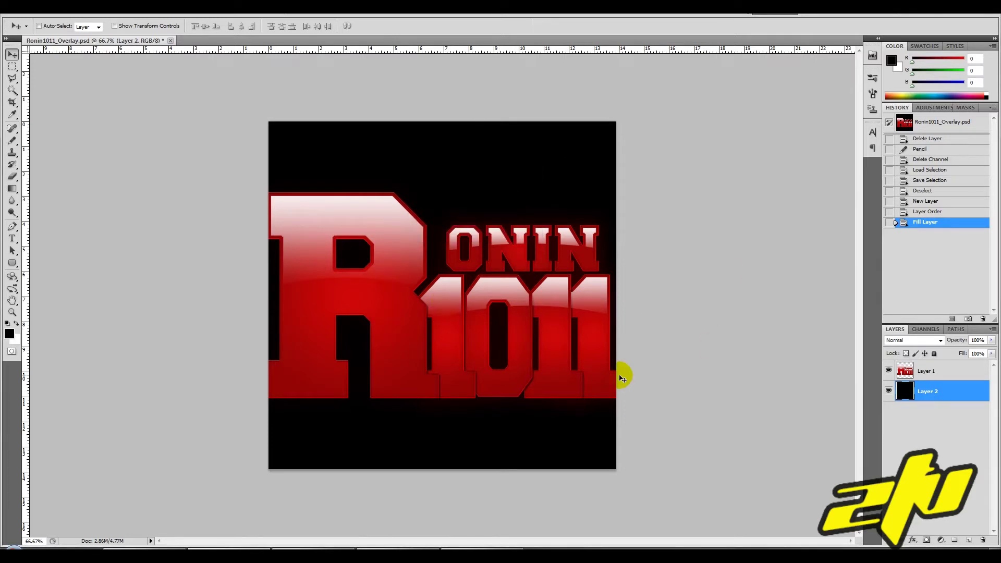
# - Hide the black Layer 2 and save a PNG copy in the Avatars folder as Ronin1011_OverlayTEST.png with interlacing set to None
pyautogui.moveTo(945, 395); pyautogui.dragTo(950, 390)
pyautogui.click(888, 390)
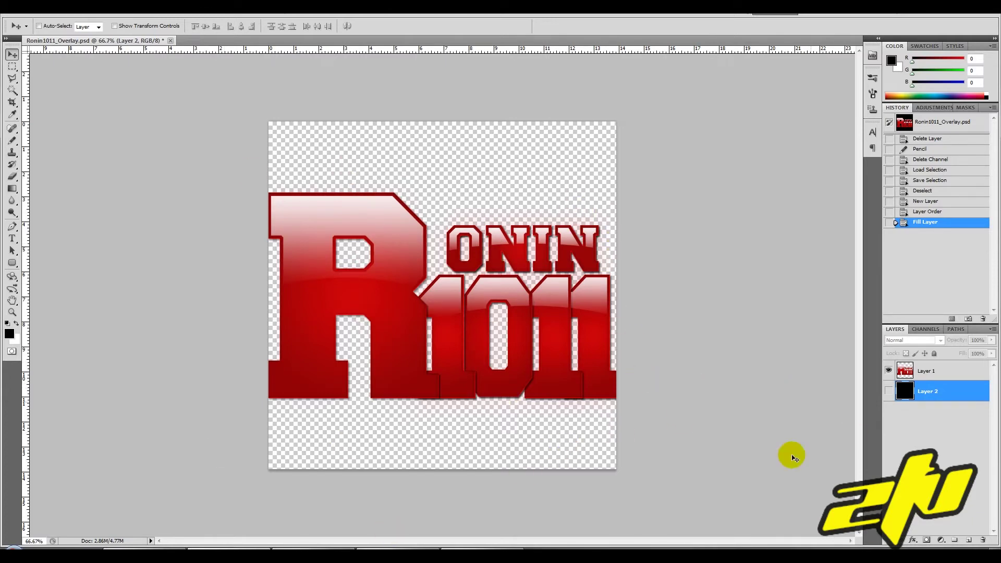
pyautogui.hotkey('ctrl', 'shift', 's')
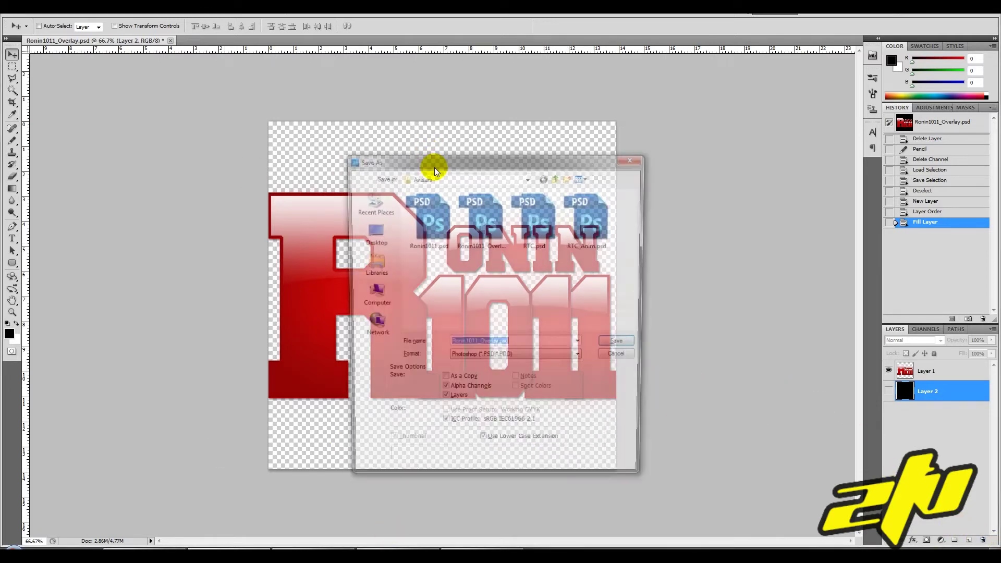
pyautogui.click(487, 358)
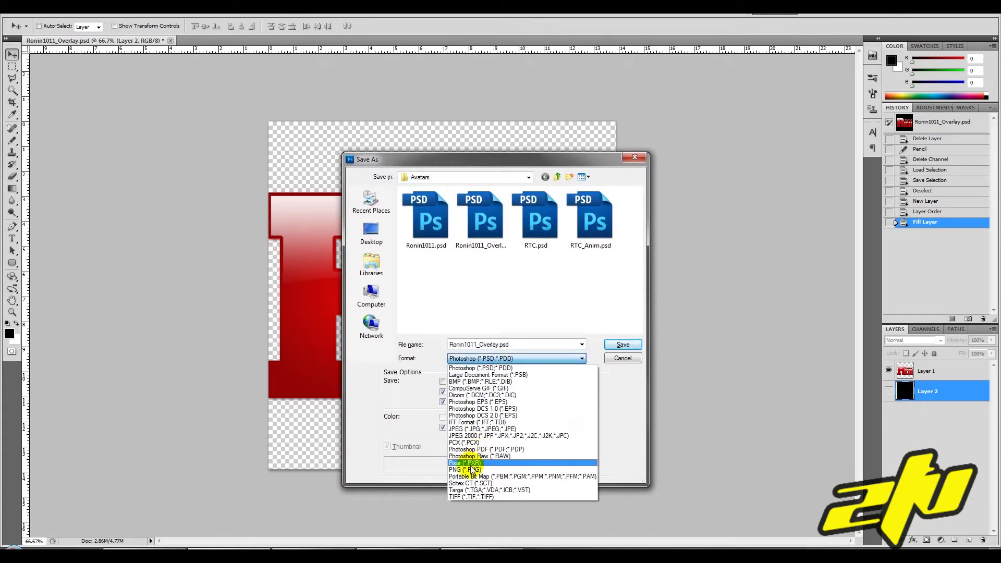
pyautogui.click(469, 472)
pyautogui.doubleClick(498, 345)
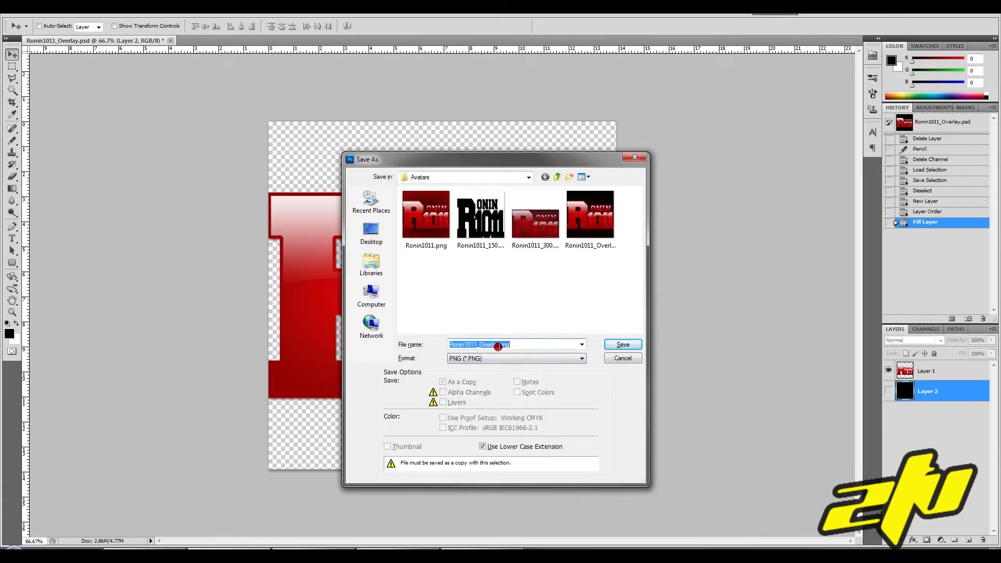
pyautogui.click(498, 345)
pyautogui.write('TEST')
pyautogui.click(622, 345)
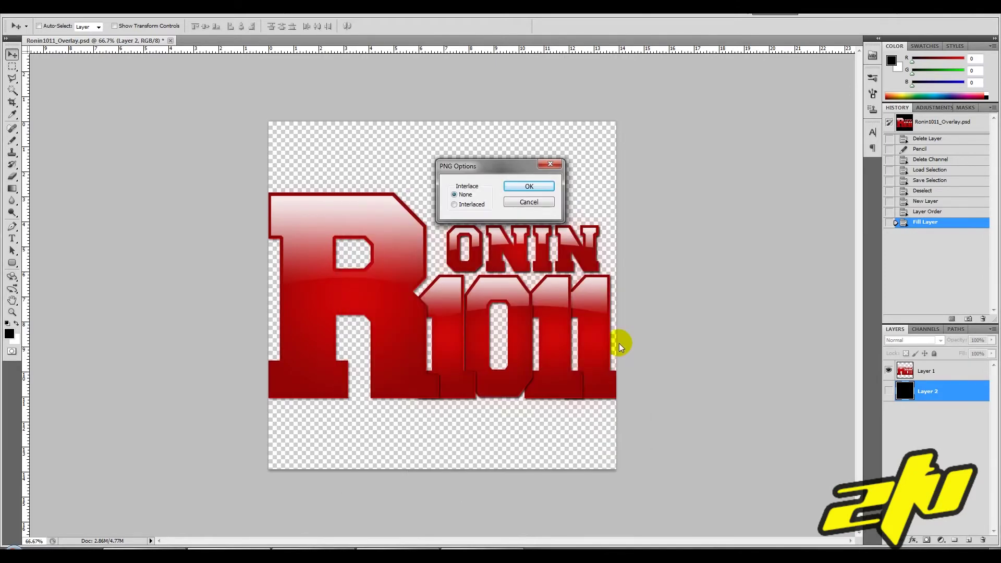
pyautogui.click(526, 186)
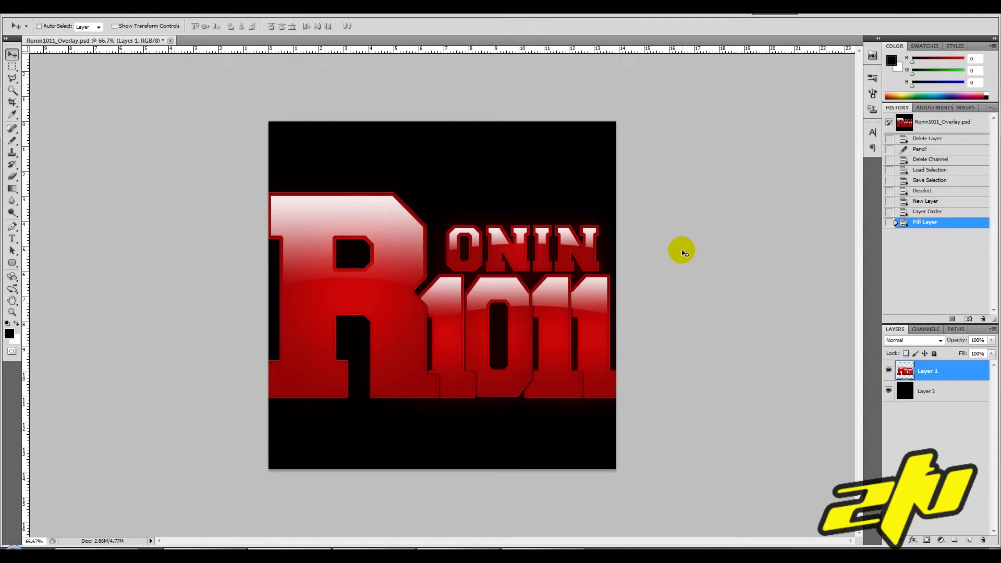
# - Switch to the BFCapture project in Premiere Pro and save it
pyautogui.click(471, 300)
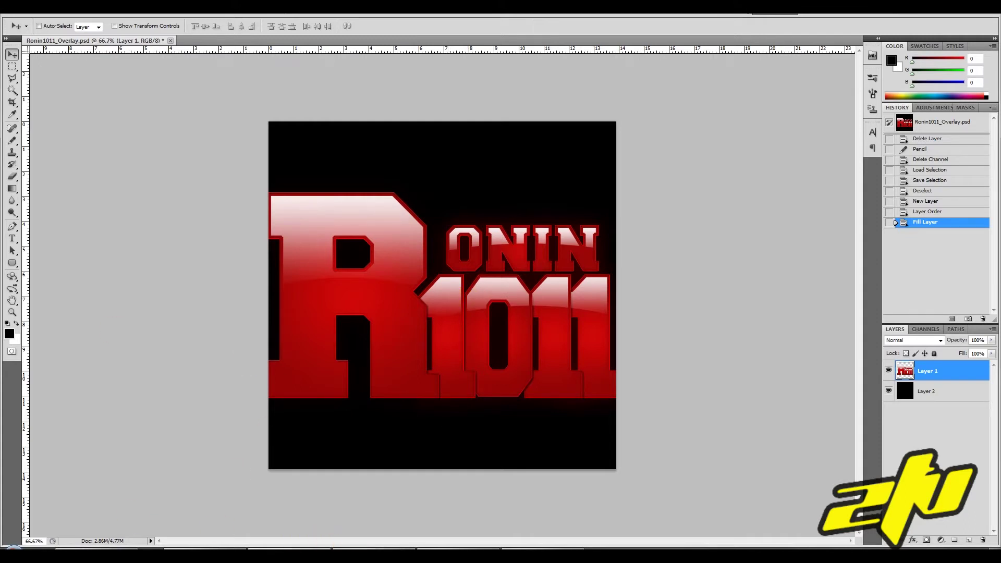
pyautogui.click(462, 435)
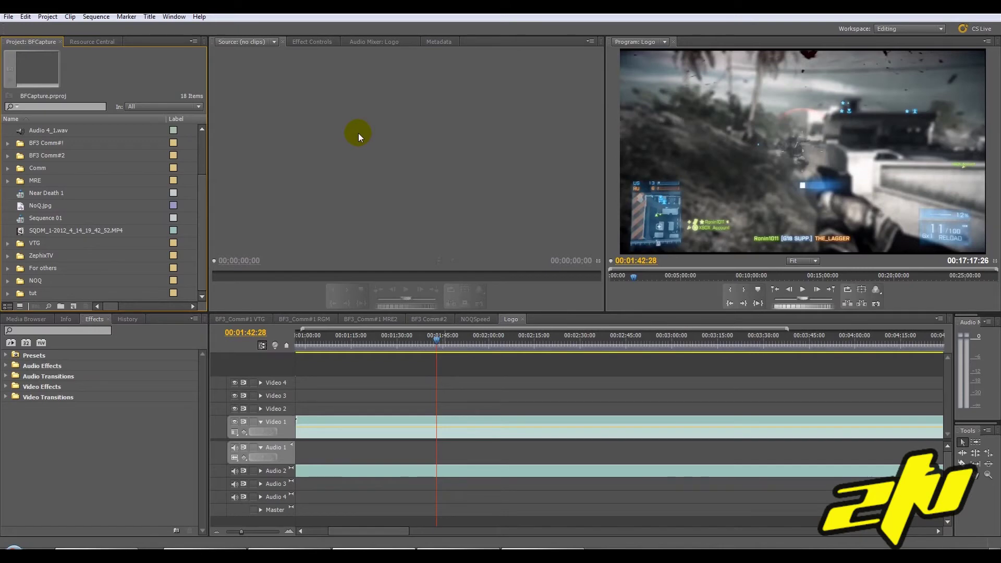
pyautogui.hotkey('ctrl', 's')
# - Import Ronin1011_Overlay_test.tga and Ronin1011_OverlayTEST.png from the Avatars folder into the project, browsing the files as a list
pyautogui.doubleClick(9, 219)
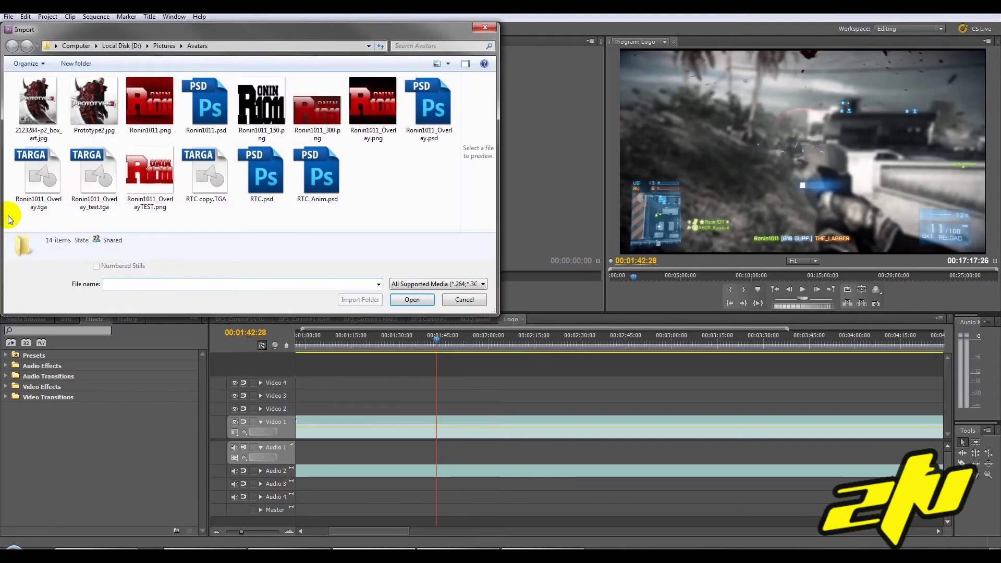
pyautogui.click(449, 63)
pyautogui.click(476, 114)
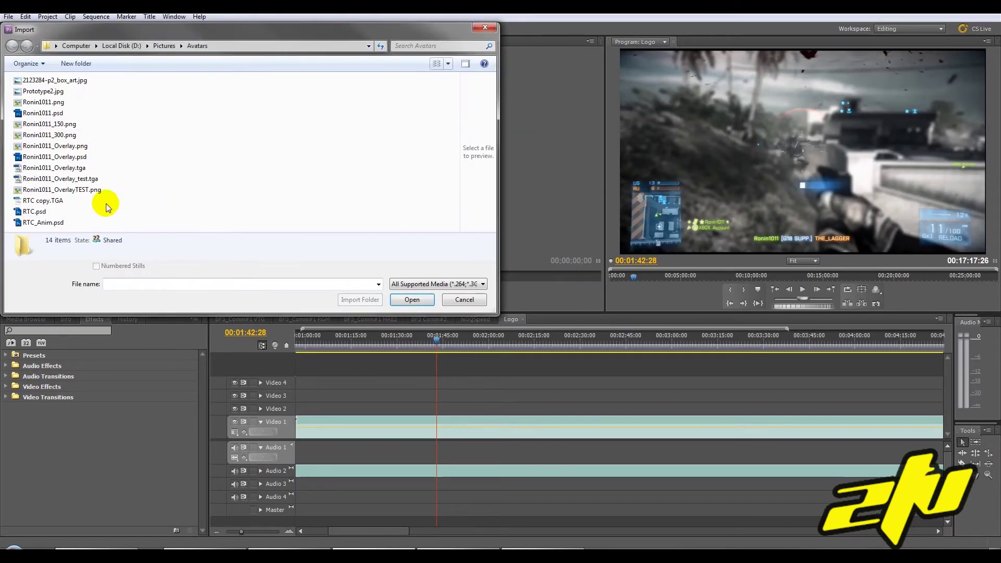
pyautogui.click(23, 182)
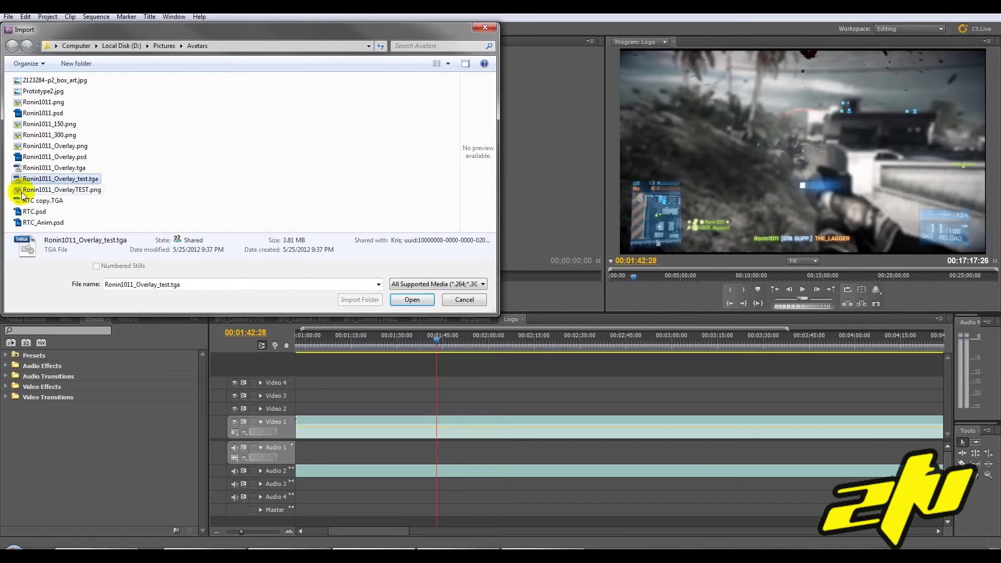
pyautogui.keyDown('ctrl'); pyautogui.click(19, 194); pyautogui.keyUp('ctrl')
pyautogui.click(412, 300)
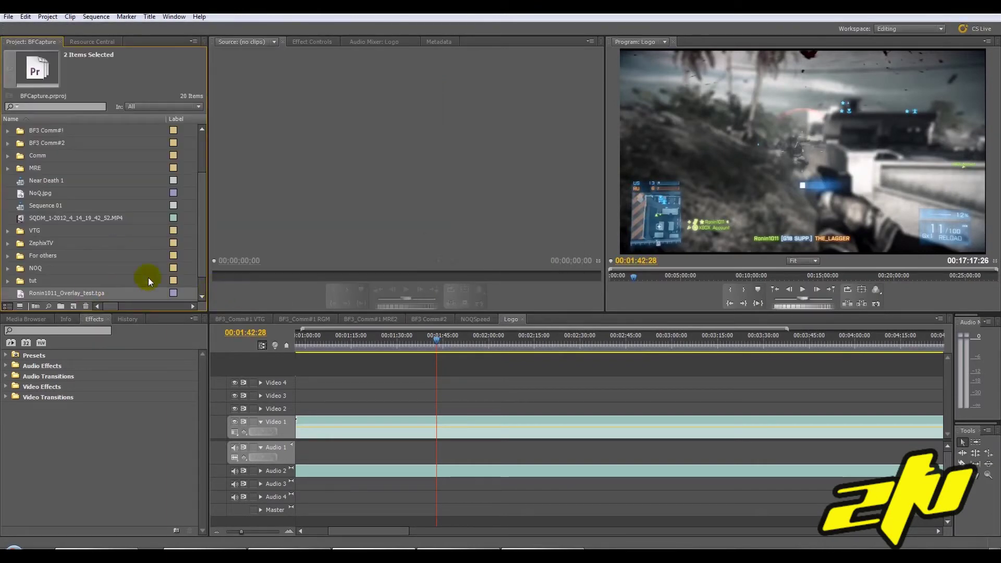
# - Place Ronin1011_OverlayTEST.png on Video 2 from about 00:01:46, extend it to about 54 seconds, and preview it over the gameplay footage
pyautogui.scroll(-1, 148, 277)
pyautogui.moveTo(435, 346); pyautogui.dragTo(478, 345)
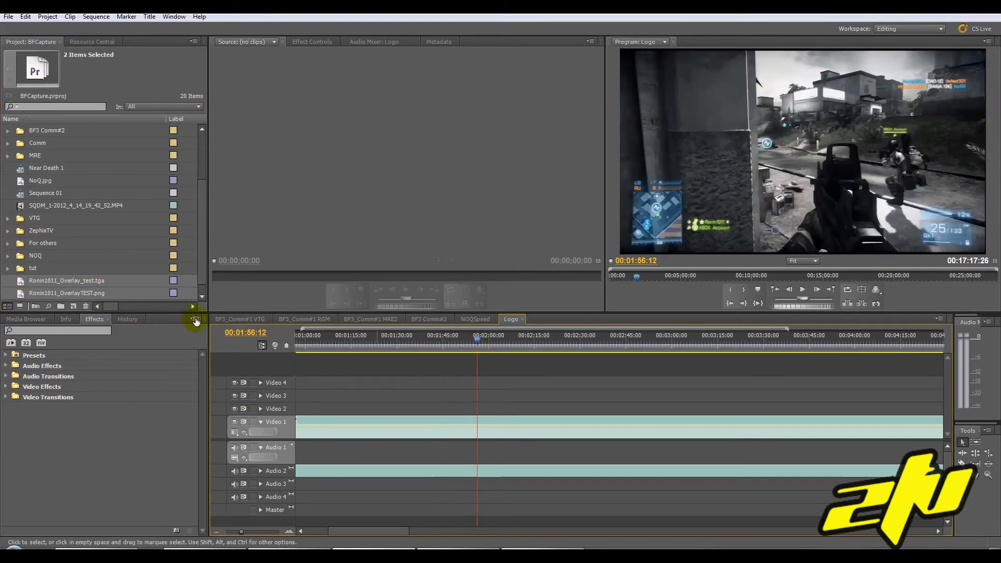
pyautogui.click(29, 293)
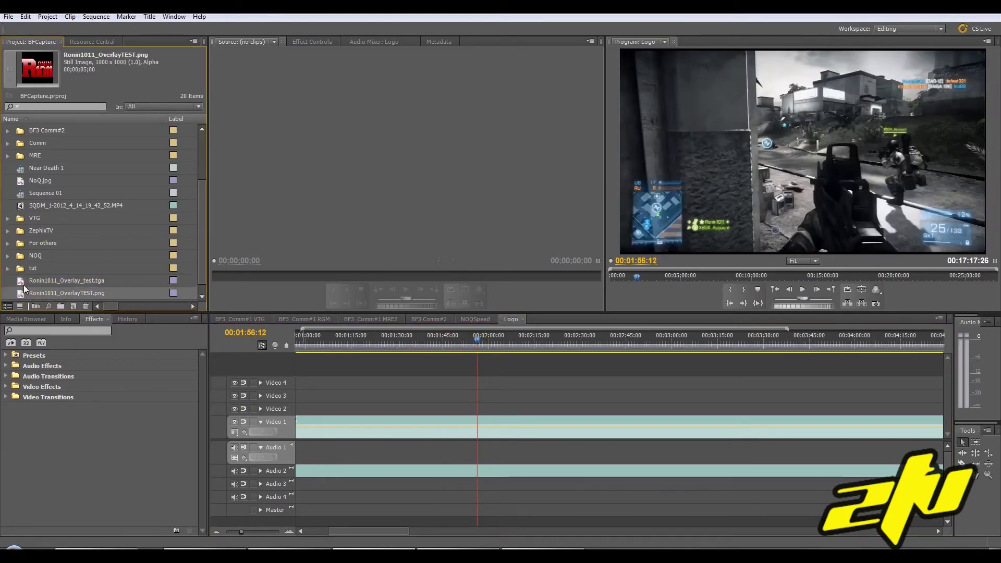
pyautogui.click(24, 283)
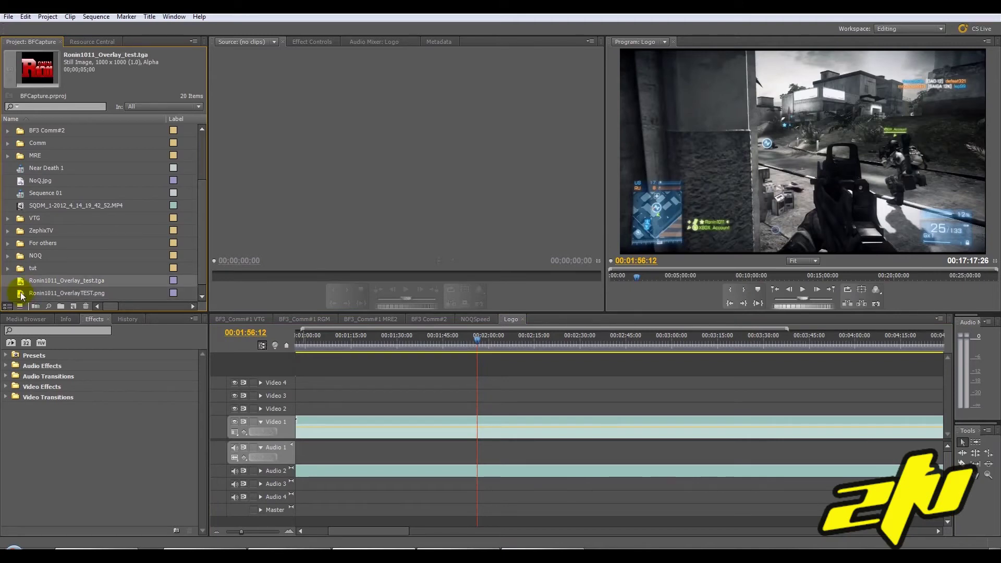
pyautogui.click(21, 295)
pyautogui.moveTo(21, 295); pyautogui.dragTo(611, 410)
pyautogui.moveTo(538, 343)
pyautogui.mouseDown()
pyautogui.moveTo(508, 341)
pyautogui.moveTo(523, 344)
pyautogui.mouseUp()
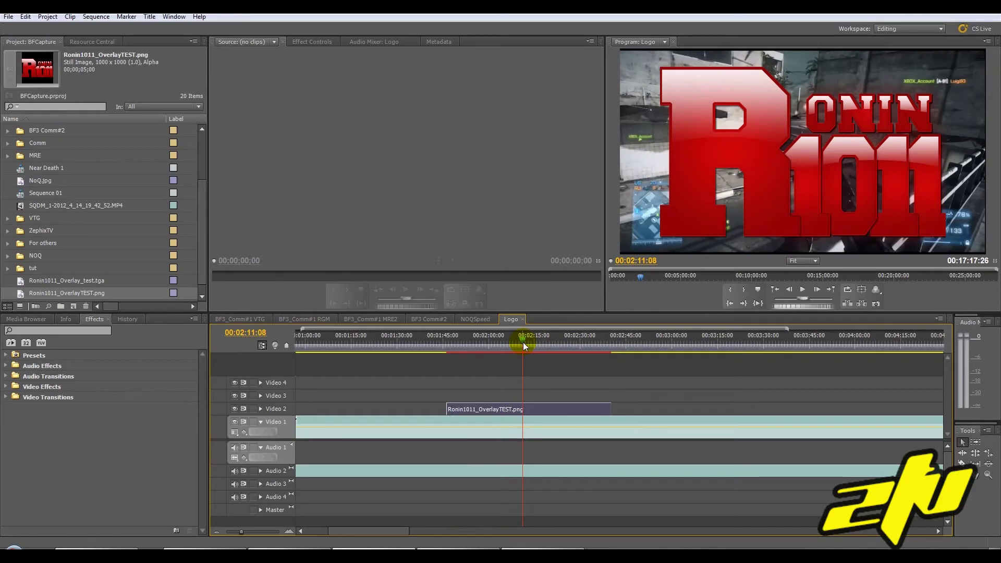
pyautogui.moveTo(523, 339); pyautogui.dragTo(544, 342)
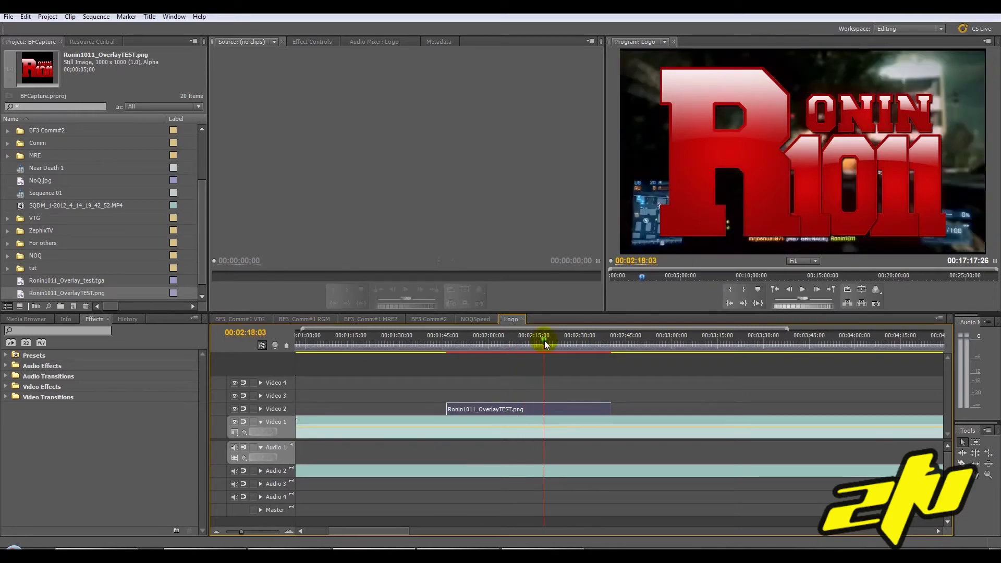
# - Place Ronin1011_Overlay_test.tga after the PNG clip on Video 2, extend it to about 37 seconds, and compare both overlays' transparency
pyautogui.moveTo(25, 280); pyautogui.dragTo(665, 408)
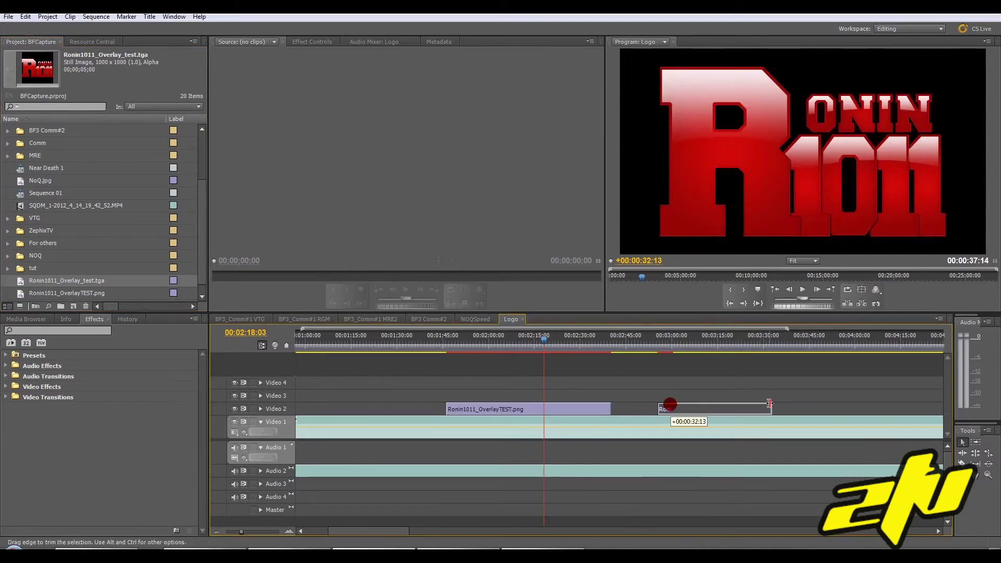
pyautogui.moveTo(731, 343)
pyautogui.mouseDown()
pyautogui.moveTo(682, 340)
pyautogui.moveTo(715, 340)
pyautogui.mouseUp()
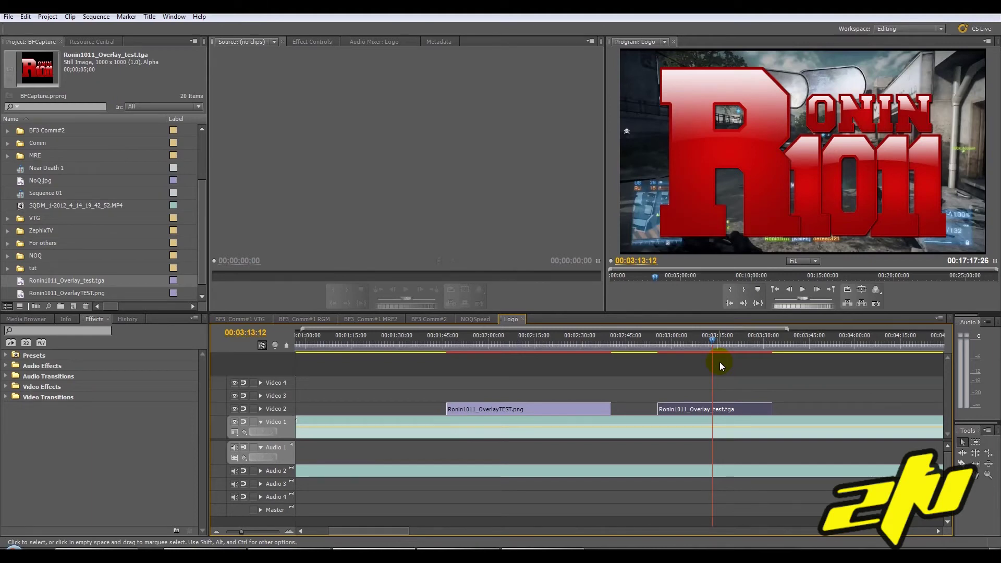
pyautogui.moveTo(654, 348); pyautogui.dragTo(531, 339)
pyautogui.click(690, 340)
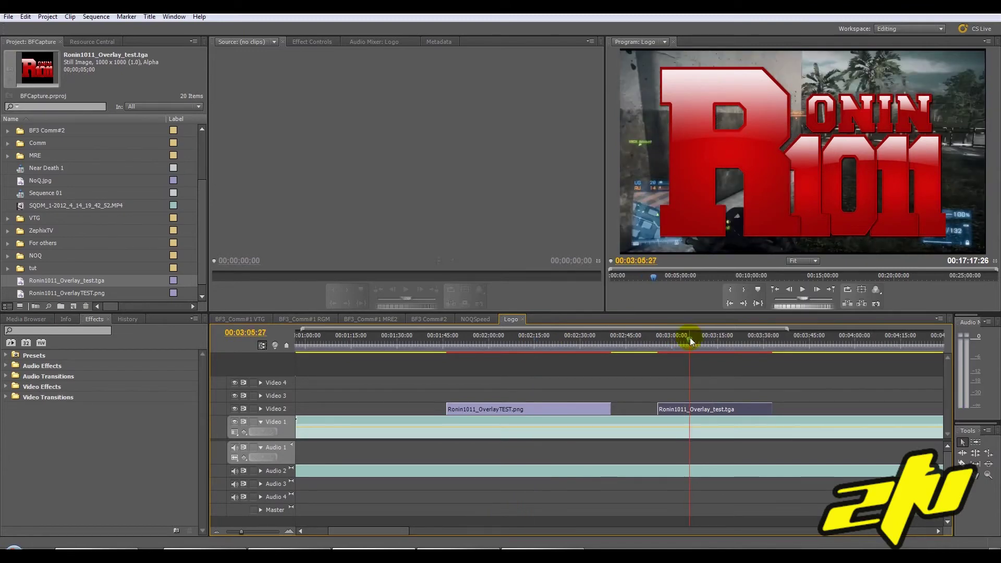
pyautogui.click(557, 337)
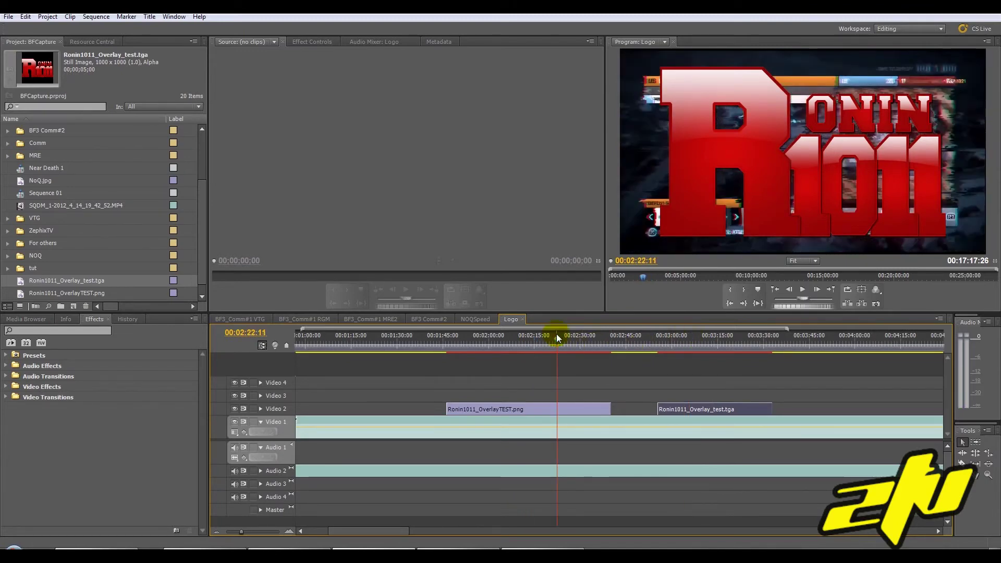
# - Set the Motion scale of the Ronin1011_OverlayTEST.png clip to 16
pyautogui.click(532, 409)
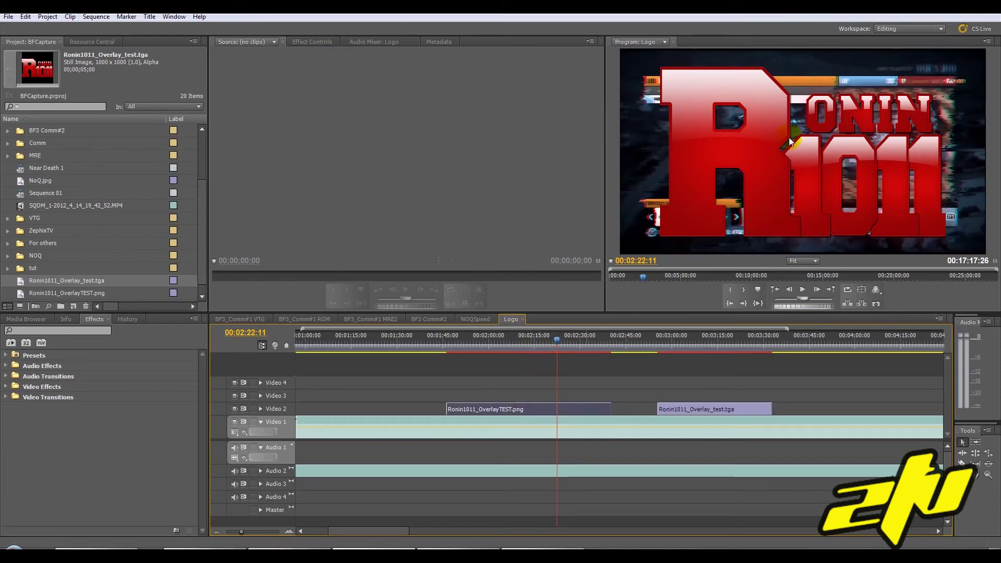
pyautogui.doubleClick(537, 407)
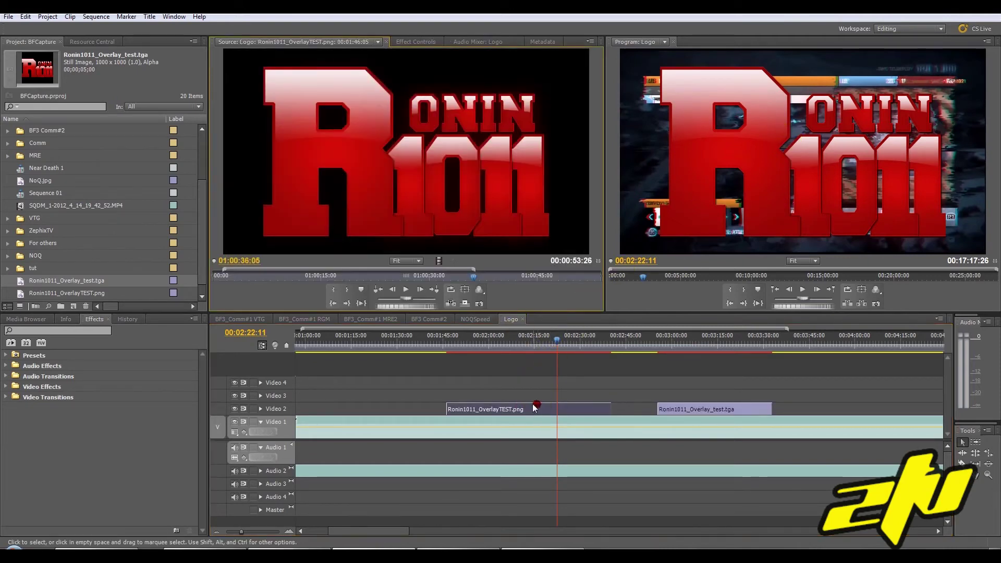
pyautogui.click(403, 40)
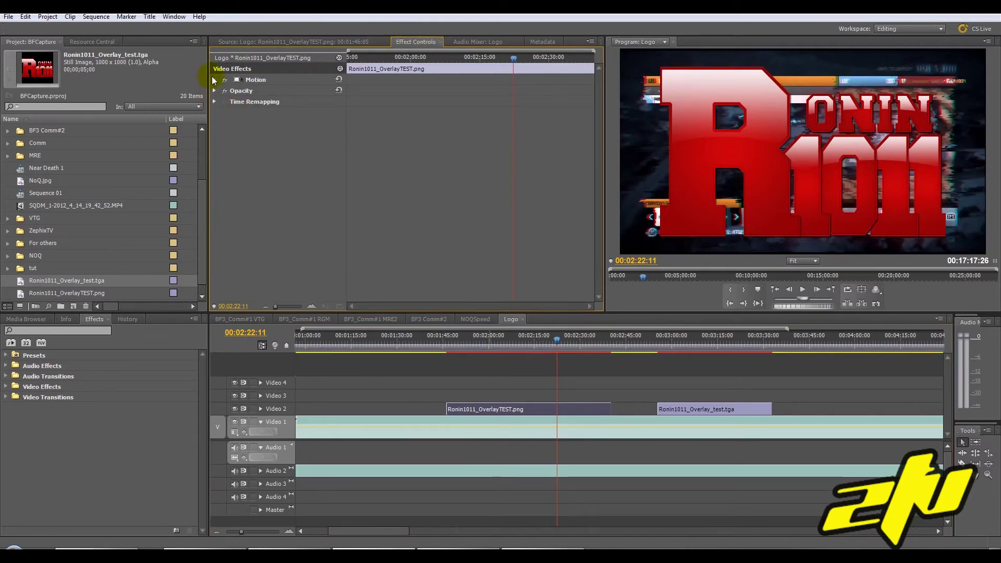
pyautogui.click(213, 79)
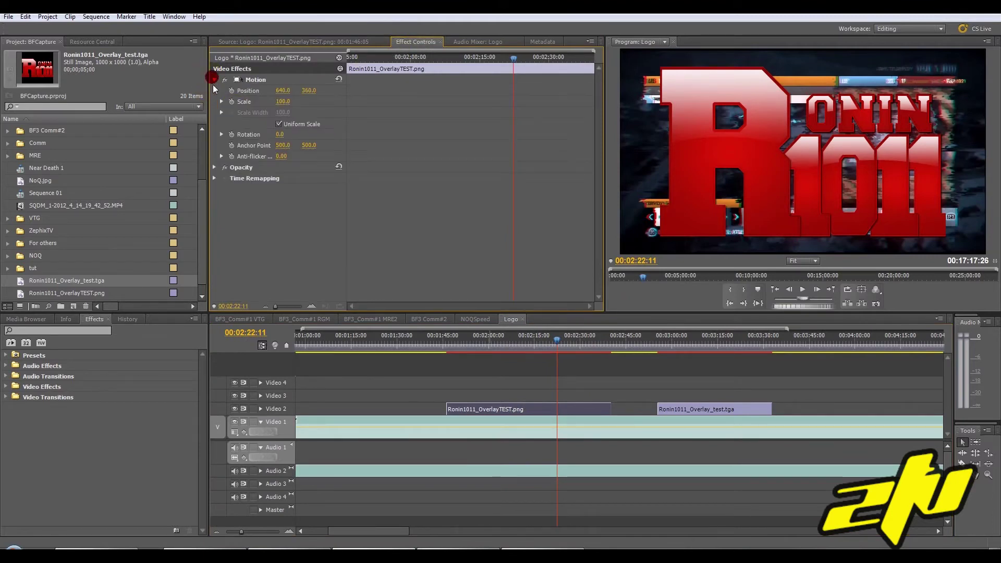
pyautogui.click(283, 101)
pyautogui.moveTo(281, 101); pyautogui.dragTo(243, 101)
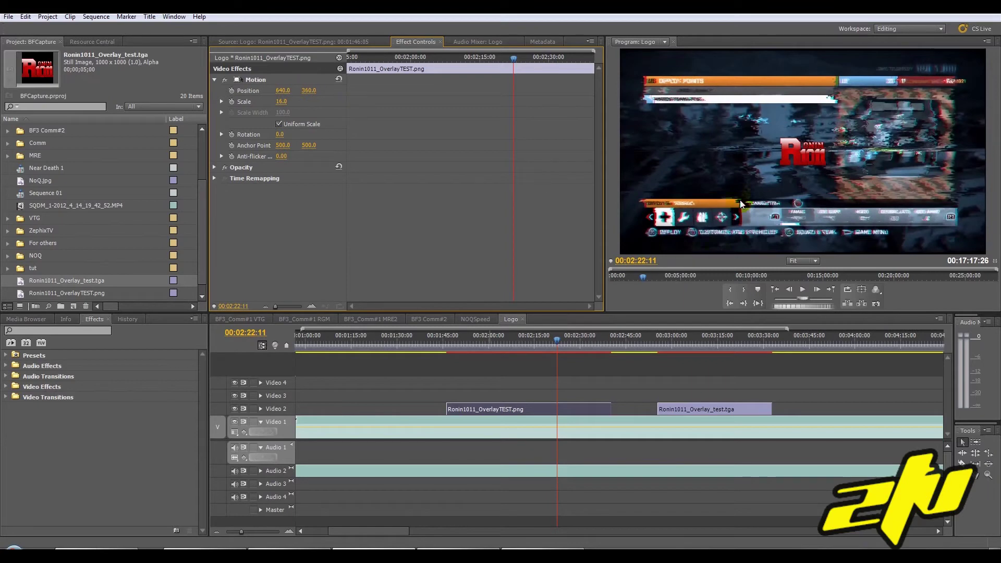
# - Move the PNG logo to the lower-right corner of the frame by setting its Motion position to 1140, 629
pyautogui.moveTo(528, 338); pyautogui.dragTo(508, 342)
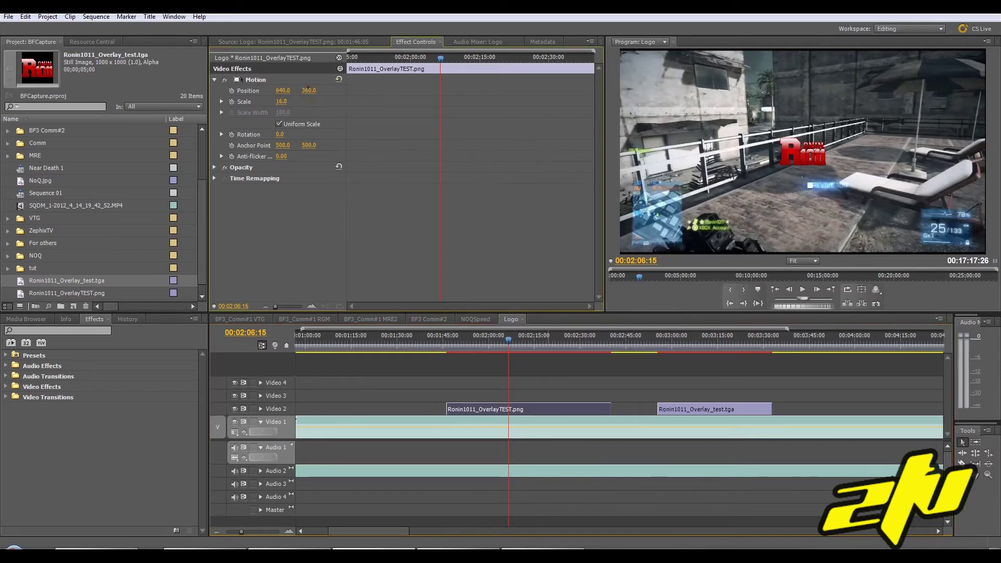
pyautogui.moveTo(309, 90); pyautogui.dragTo(447, 91)
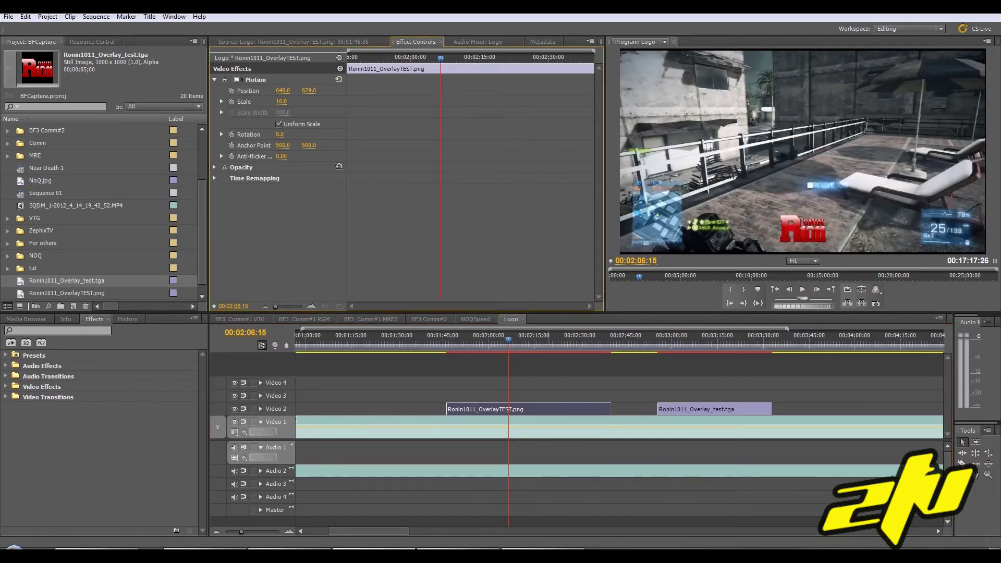
pyautogui.moveTo(281, 90); pyautogui.dragTo(537, 90)
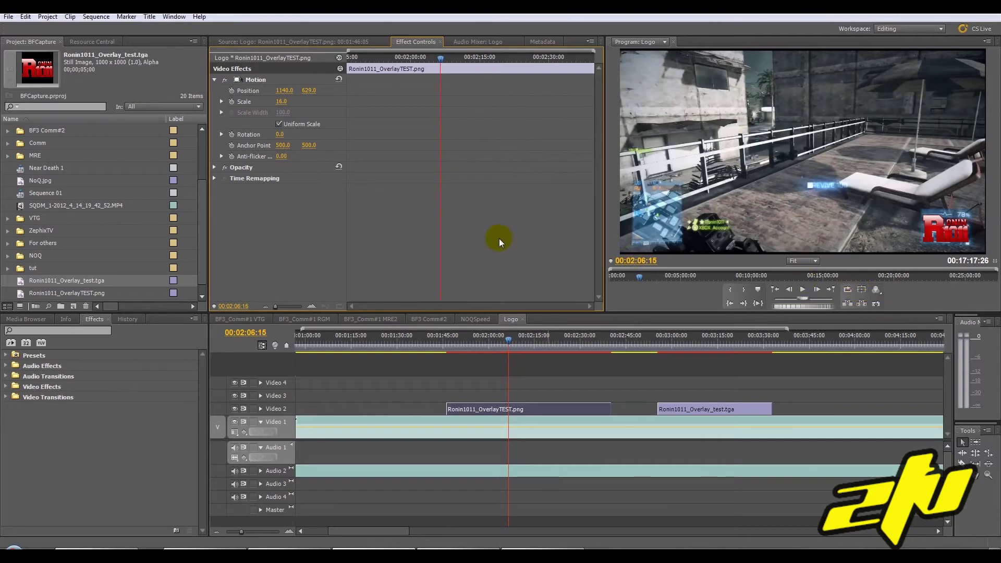
# - Show the safe margins over the program preview to check the logo's placement, and hide them again
pyautogui.click(862, 290)
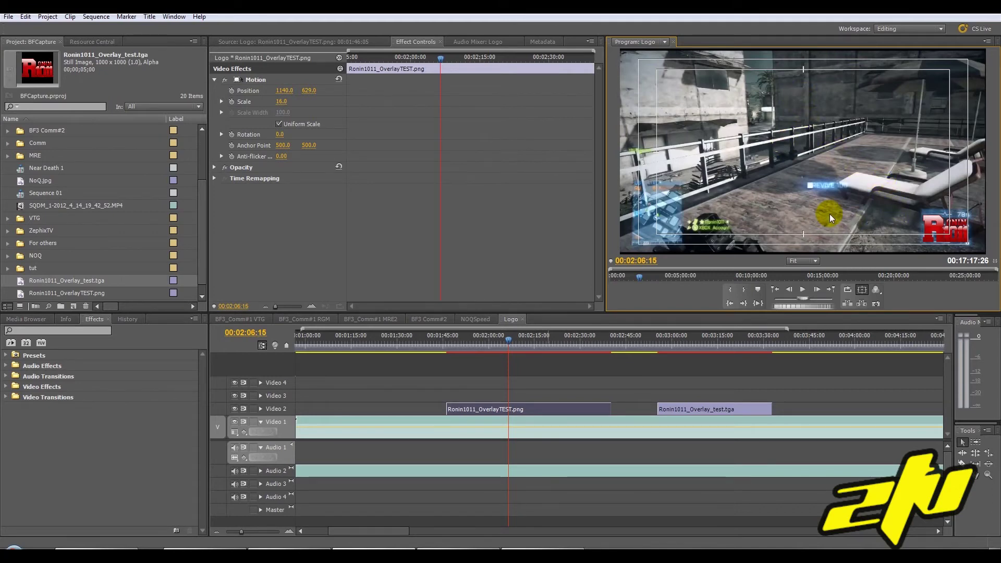
pyautogui.click(658, 73)
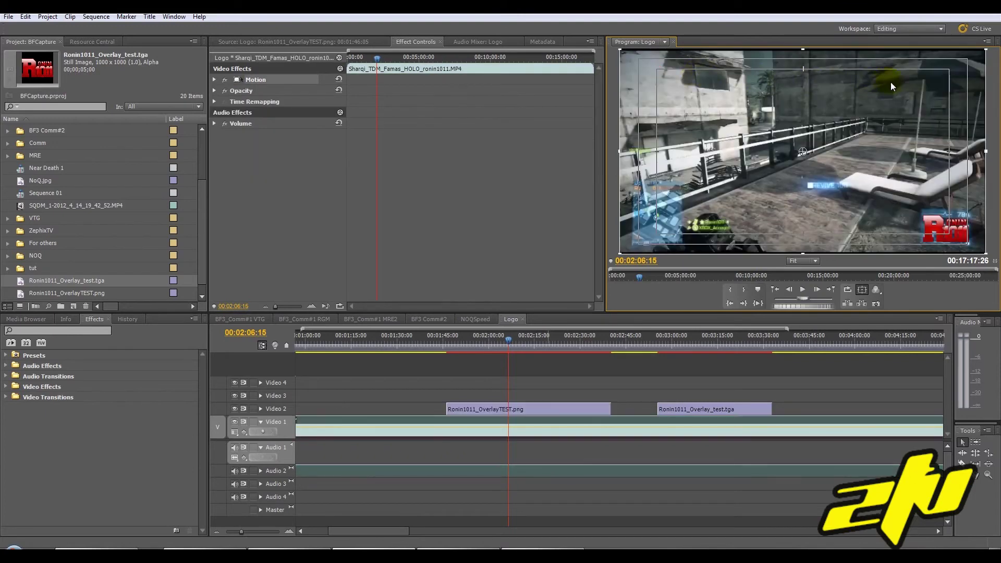
pyautogui.click(517, 192)
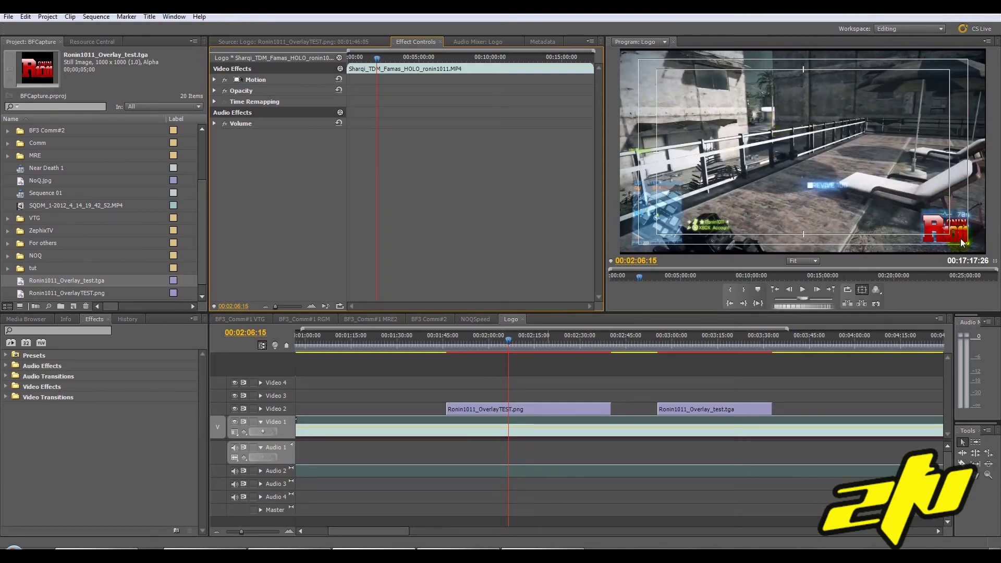
pyautogui.click(863, 290)
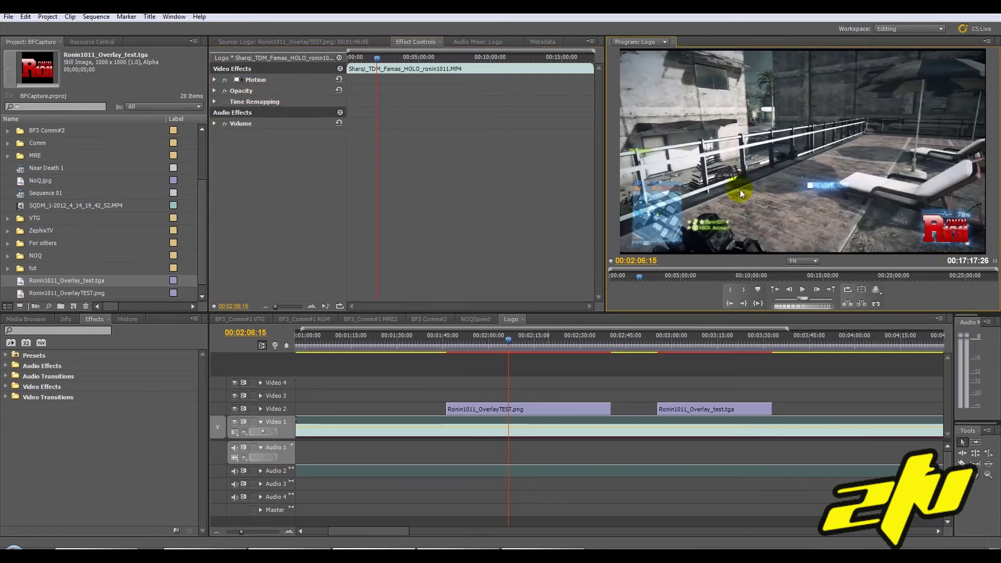
# - Shift the PNG logo closer to the frame corner by setting its position to 1155, 640
pyautogui.click(488, 407)
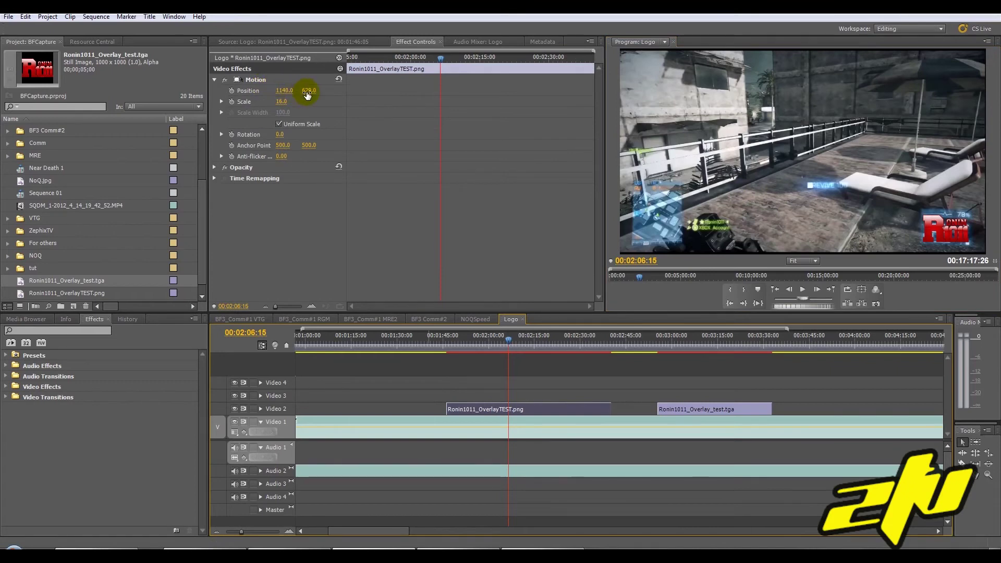
pyautogui.moveTo(308, 91); pyautogui.dragTo(289, 89)
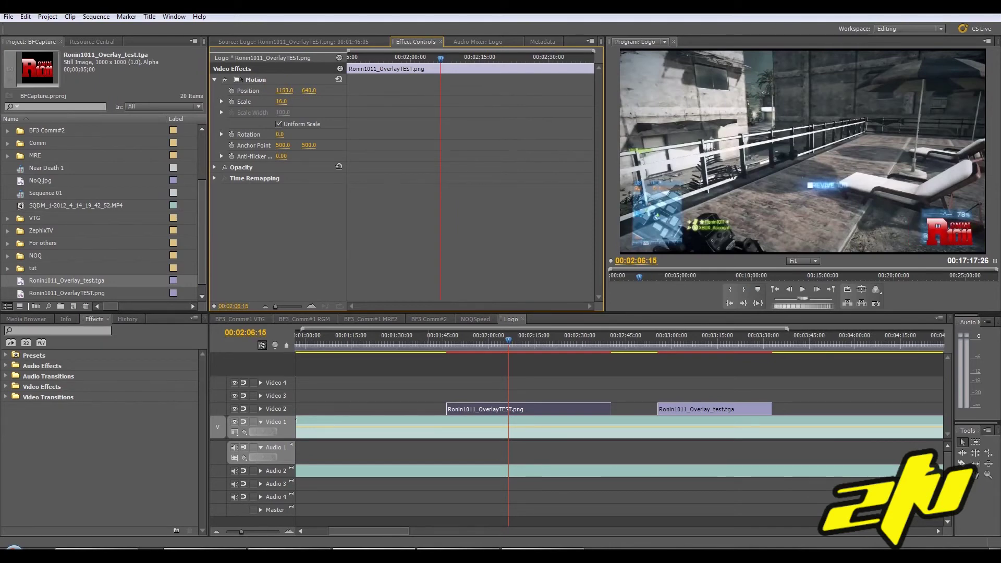
# - Move the PNG logo to the upper-right corner of the frame by setting its Motion position to 1175, 70
pyautogui.click(308, 90)
pyautogui.moveTo(308, 90); pyautogui.dragTo(286, 94)
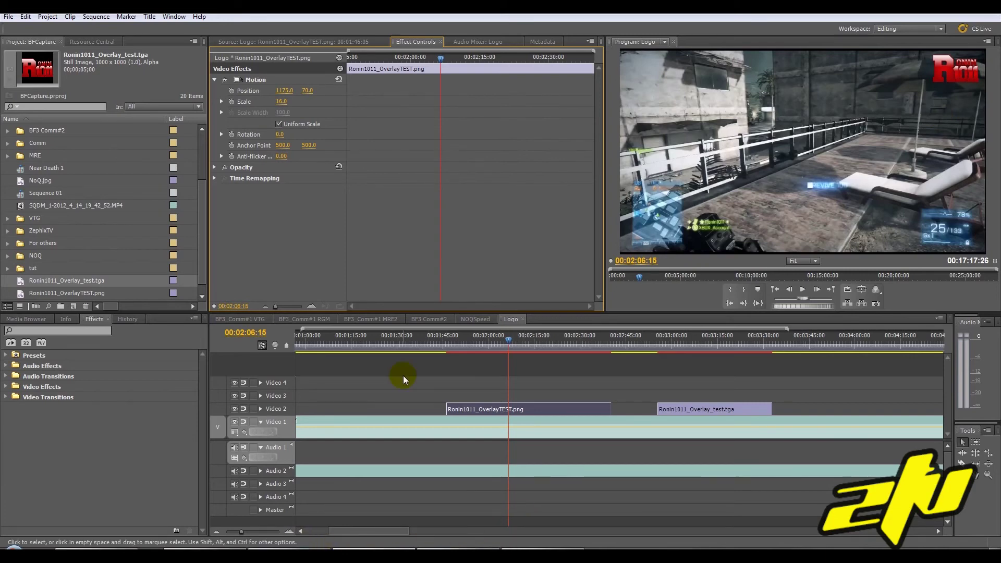
# - Switch to Photoshop, hide the black Layer 2 and create a new 1280 x 720 pixel document with a white background
pyautogui.hotkey('alt', 'Tab')
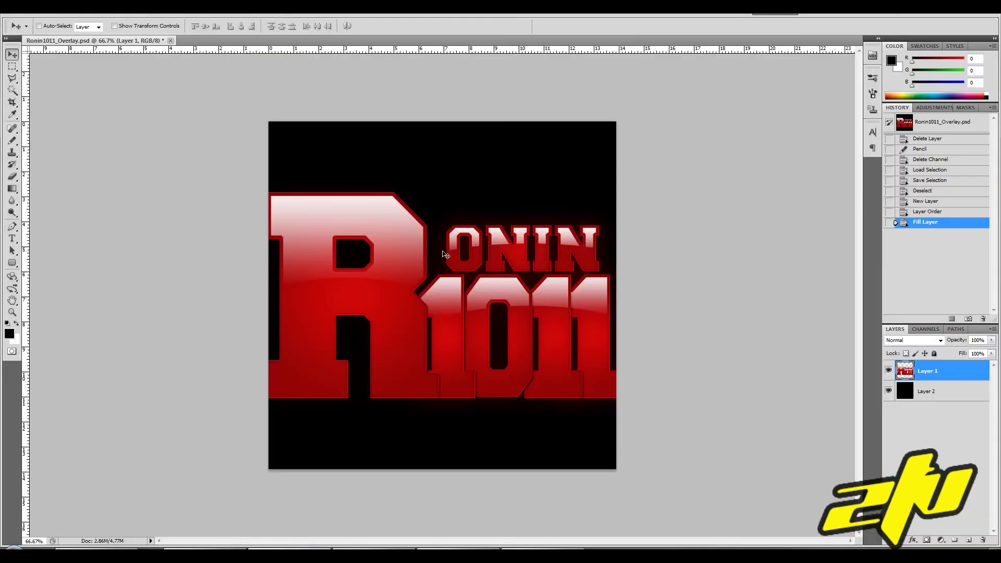
pyautogui.click(889, 391)
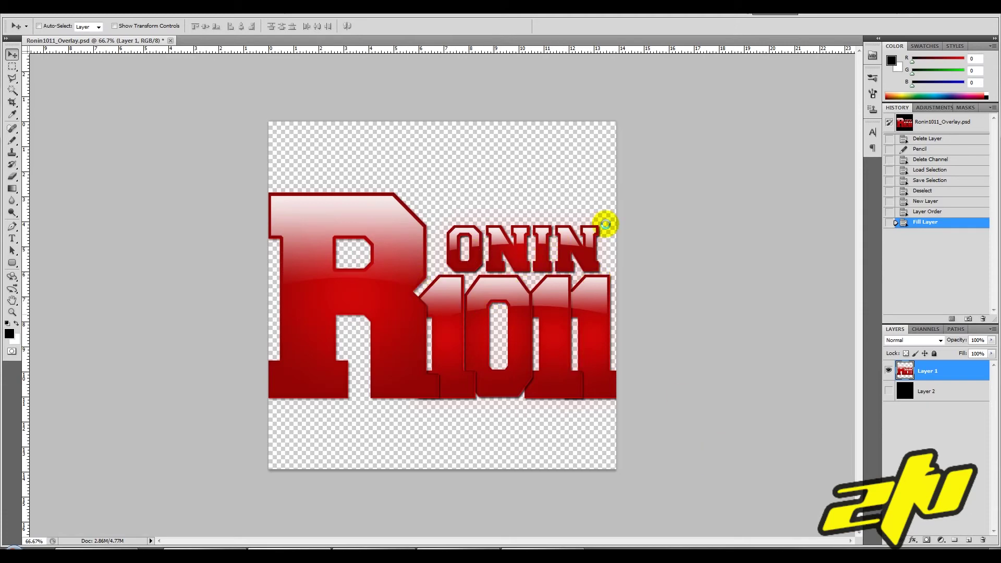
pyautogui.hotkey('ctrl', 'n')
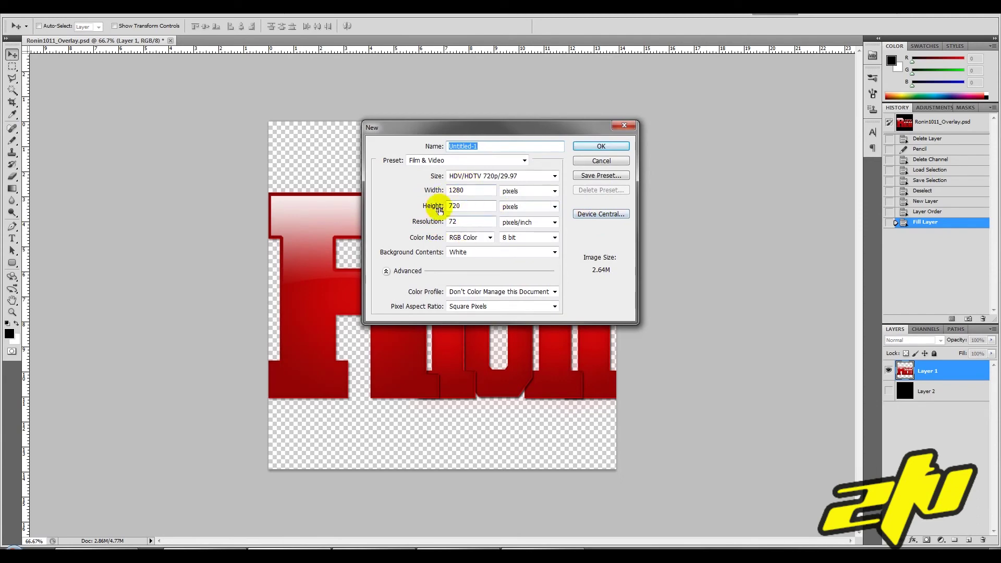
pyautogui.click(605, 146)
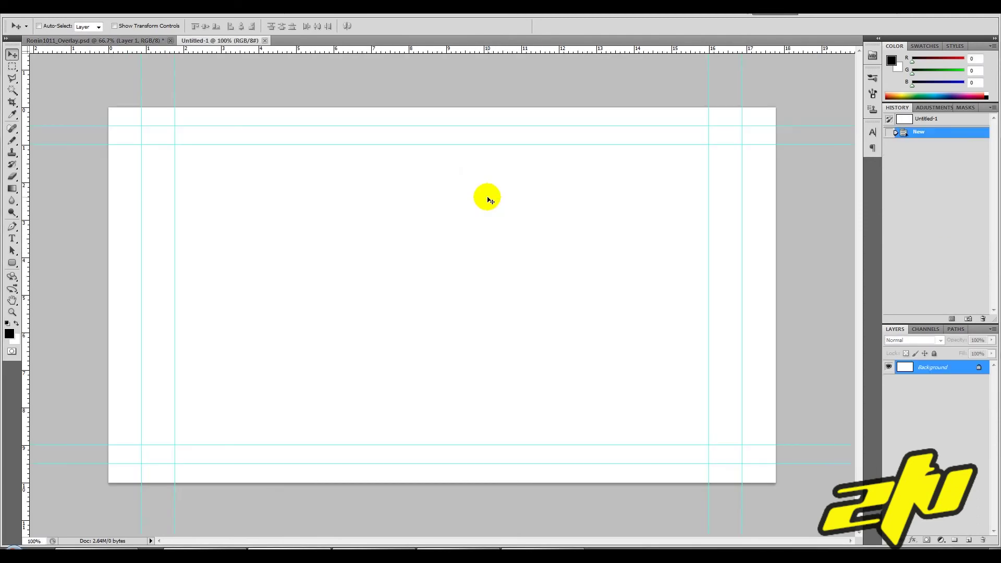
# - Copy the whole logo layer from Ronin1011_Overlay.psd and paste it into the new 1280 x 720 document
pyautogui.click(134, 42)
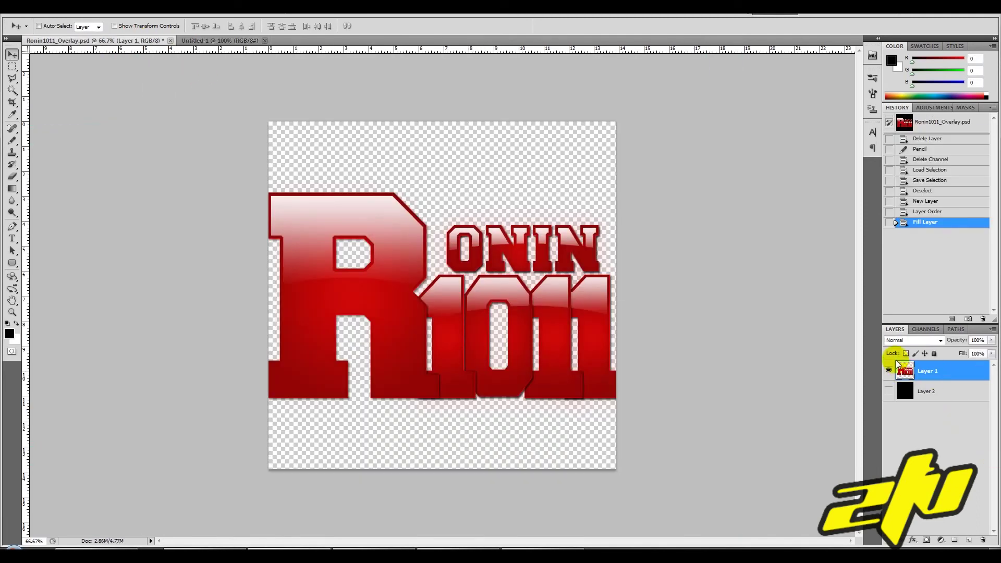
pyautogui.hotkey('ctrl', 'a')
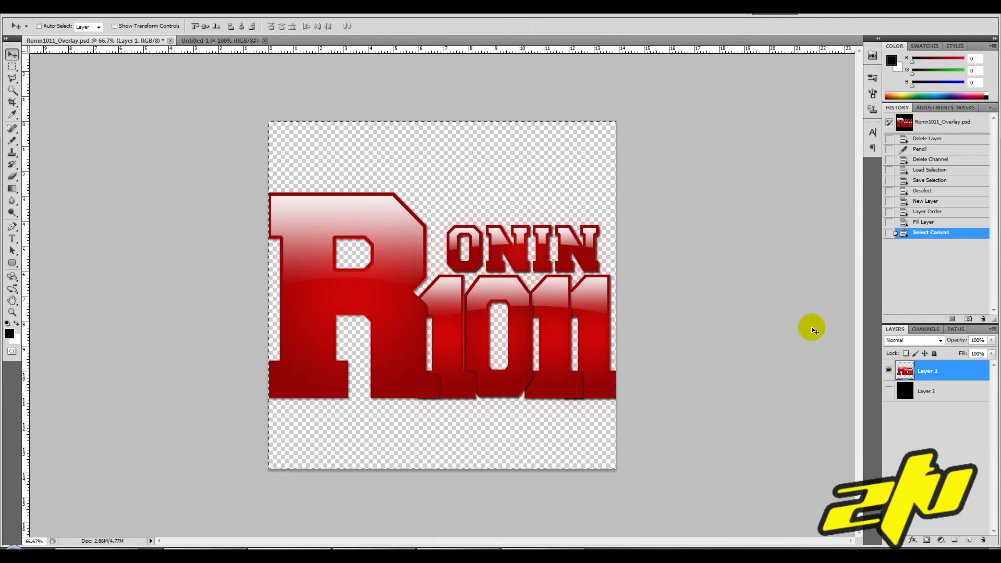
pyautogui.click(218, 42)
pyautogui.hotkey('ctrl', 'v')
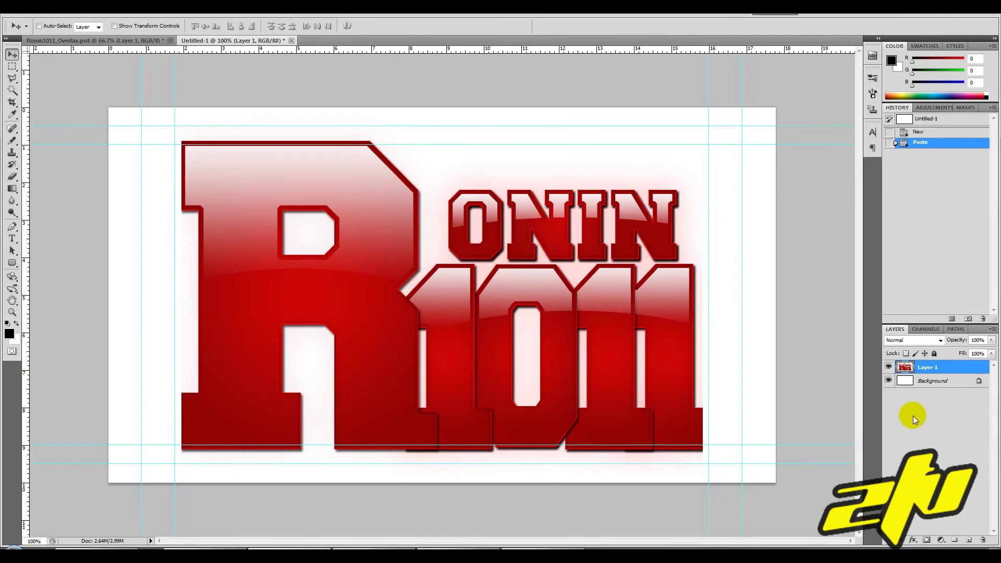
# - Fill the Background layer of the new document with black
pyautogui.click(921, 382)
pyautogui.click(922, 385)
pyautogui.hotkey('alt', 'BackSpace')
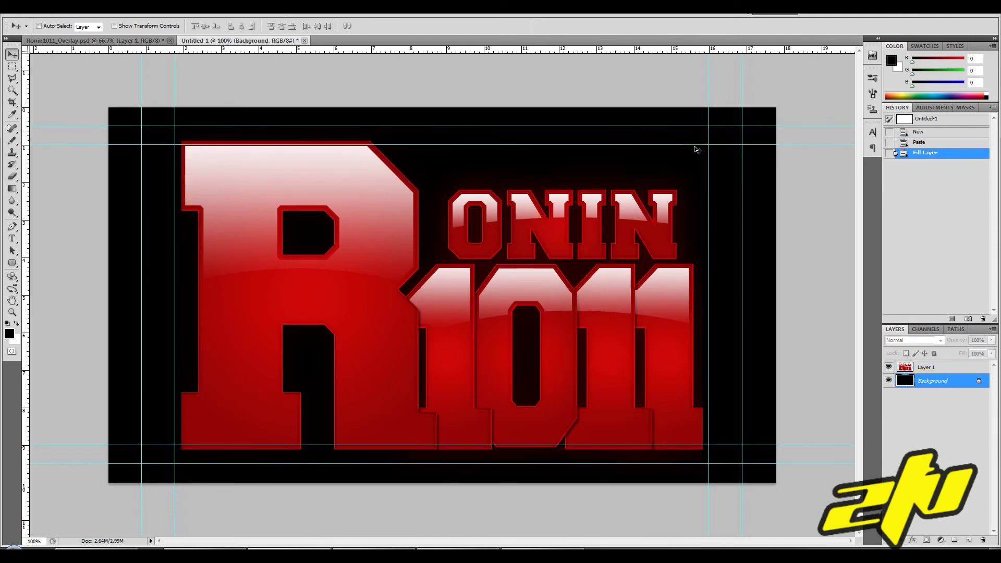
# - Hide the guides to view the logo on the black background, and show them again
pyautogui.click(209, 99)
pyautogui.click(332, 206)
pyautogui.click(531, 278)
pyautogui.hotkey('ctrl', ';')
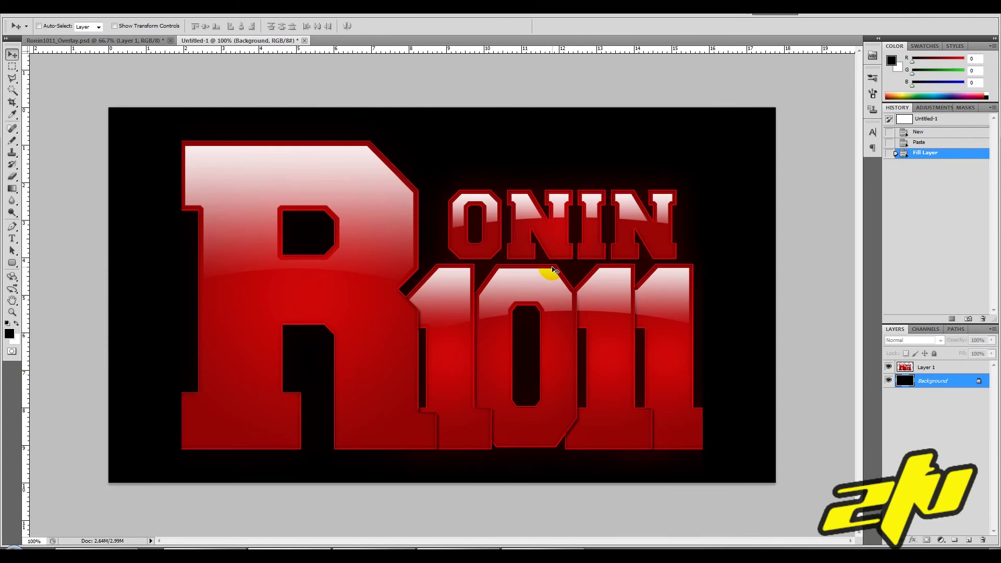
pyautogui.hotkey('ctrl', ';')
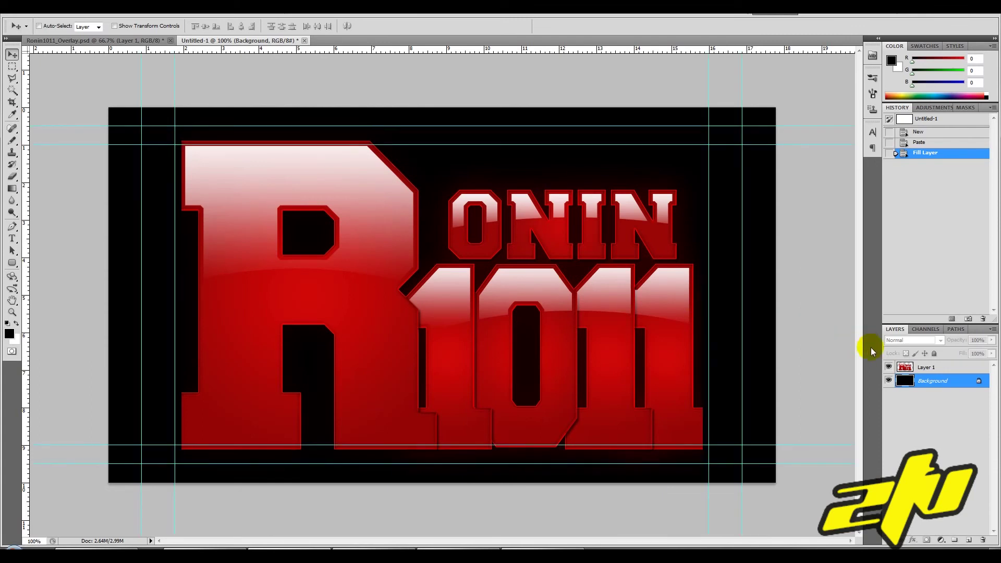
# - Free-transform the logo on Layer 1, scaling width and height together to 20%
pyautogui.click(903, 368)
pyautogui.hotkey('ctrl', 't')
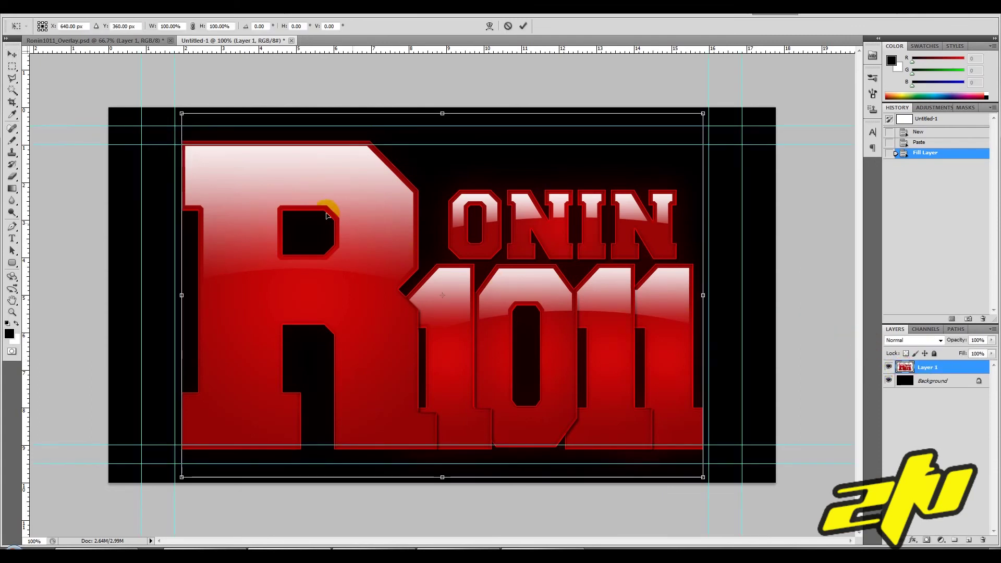
pyautogui.click(193, 26)
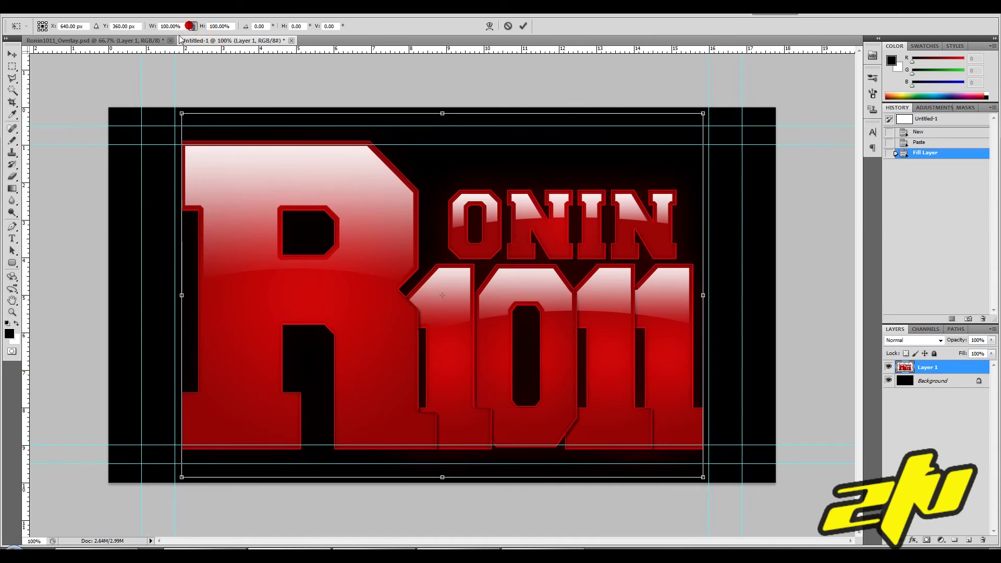
pyautogui.click(177, 26)
pyautogui.hotkey('shift', 'Down')
pyautogui.hotkey('shift', 'Down')
pyautogui.hotkey('shift', 'Down')
pyautogui.hotkey('shift', 'Down')
pyautogui.hotkey('shift', 'Down')
pyautogui.hotkey('shift', 'Down')
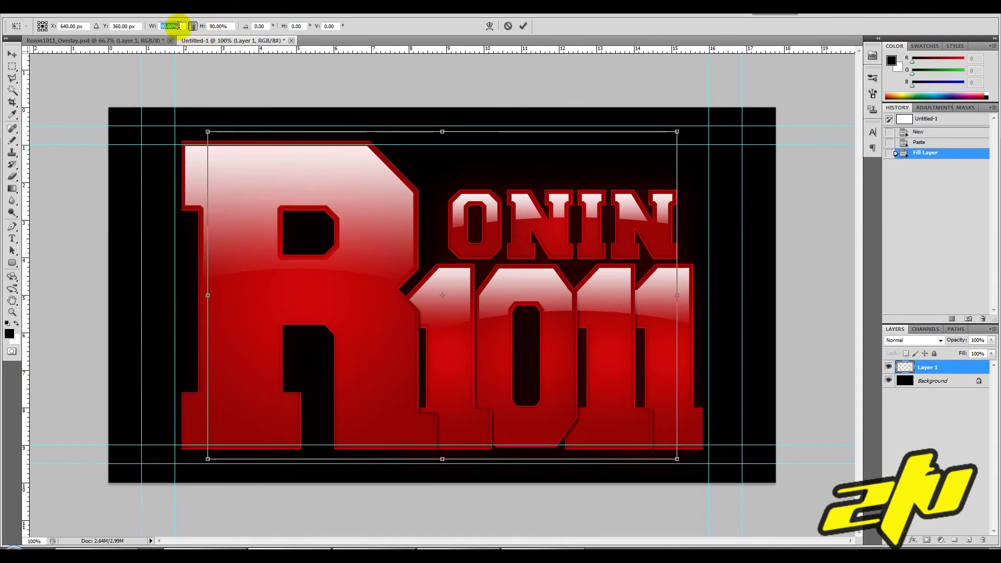
pyautogui.hotkey('shift', 'Down')
pyautogui.hotkey('shift', 'Down')
pyautogui.hotkey('shift', 'Down')
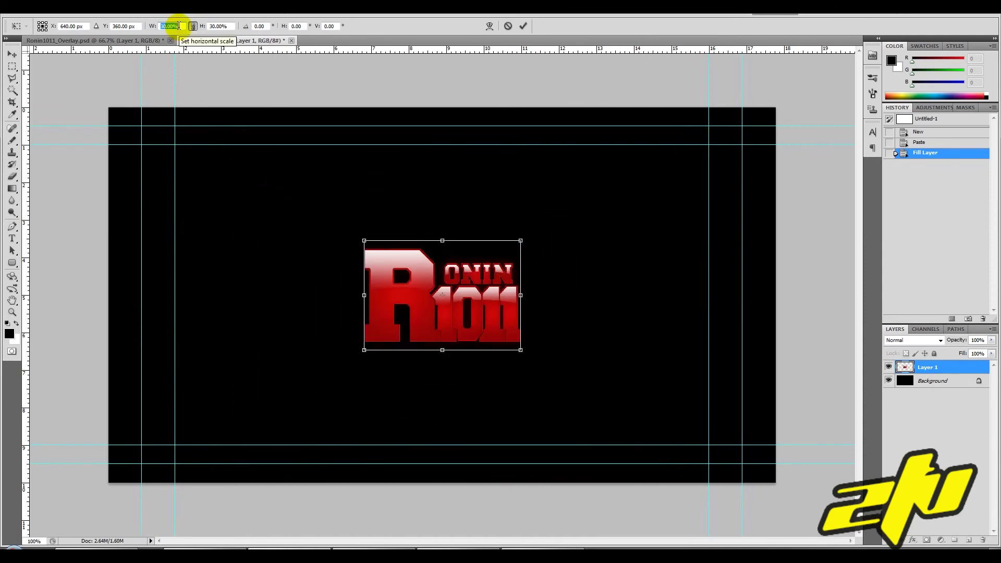
pyautogui.hotkey('shift', 'Up')
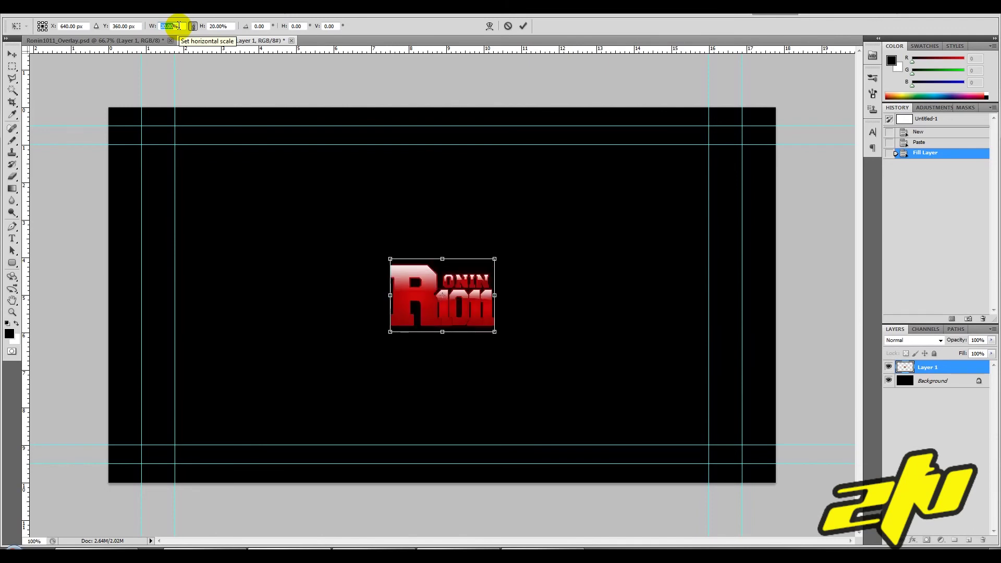
# - Move the scaled logo to the canvas's lower-right corner near the safe-area guides, apply the transform and hide the guides
pyautogui.moveTo(433, 272); pyautogui.dragTo(681, 394)
pyautogui.press('Return')
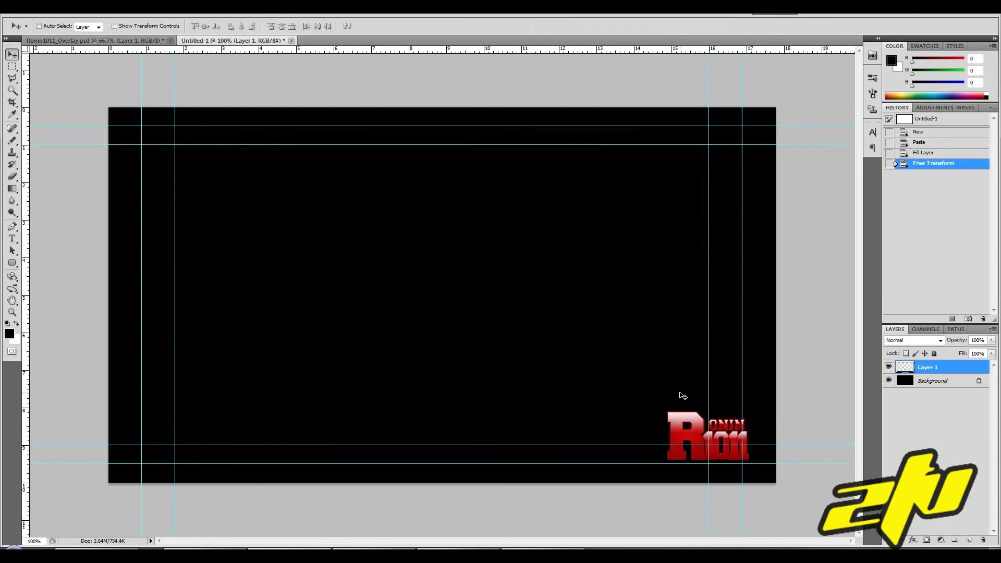
pyautogui.hotkey('ctrl', 'h')
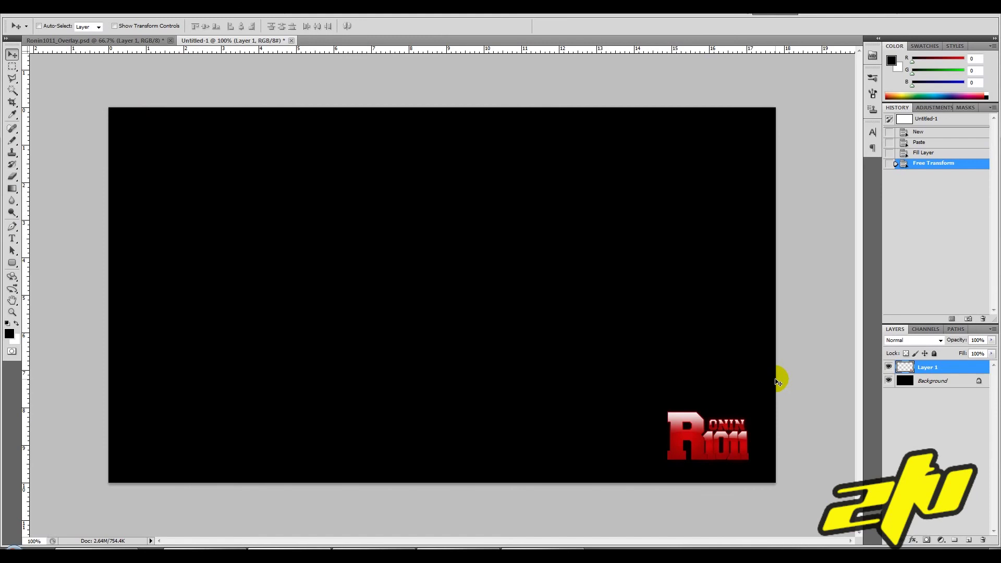
# - Hide the black Background layer and save the logo layer's outline selection as a new alpha channel
pyautogui.click(889, 380)
pyautogui.click(925, 329)
pyautogui.click(904, 380)
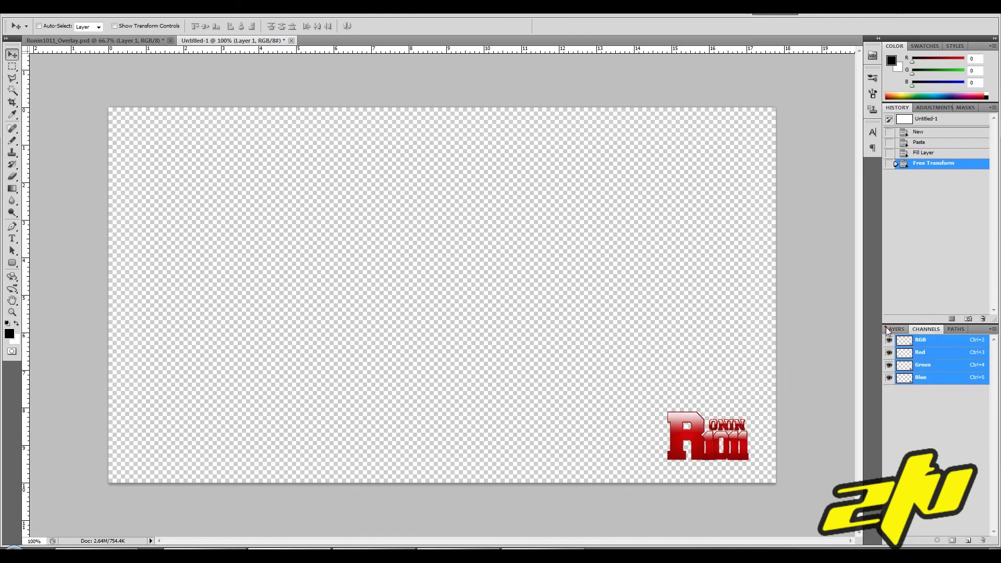
pyautogui.click(895, 329)
pyautogui.click(908, 370)
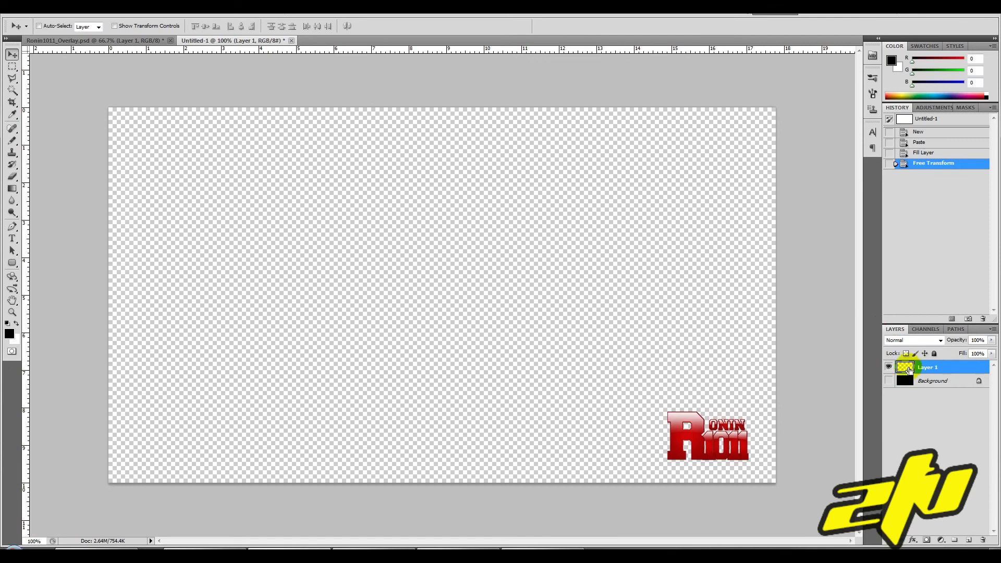
pyautogui.click(922, 329)
pyautogui.click(952, 540)
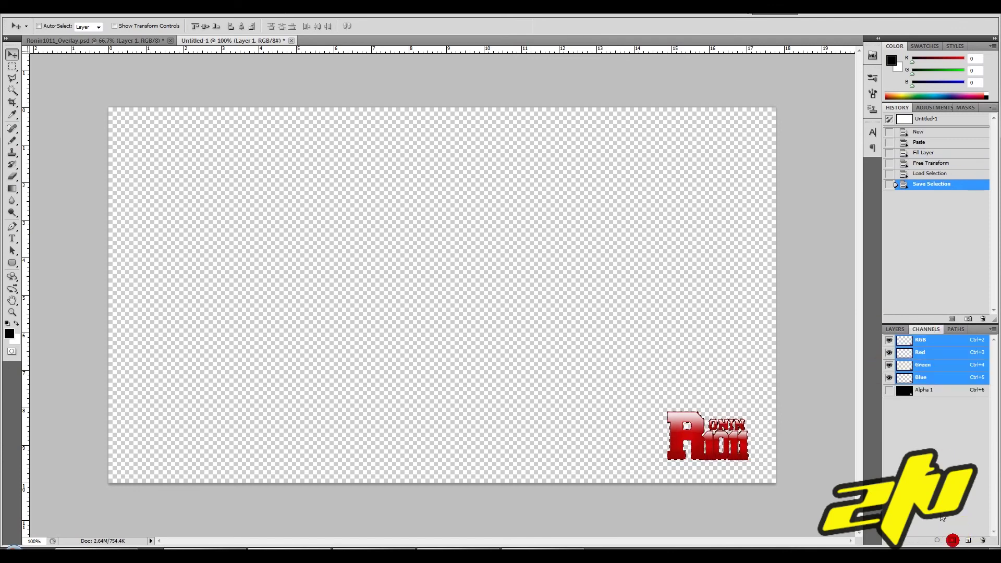
# - View the alpha channel on its own, deselect the logo, and return to the color channels with the alpha channel hidden
pyautogui.click(889, 390)
pyautogui.click(889, 340)
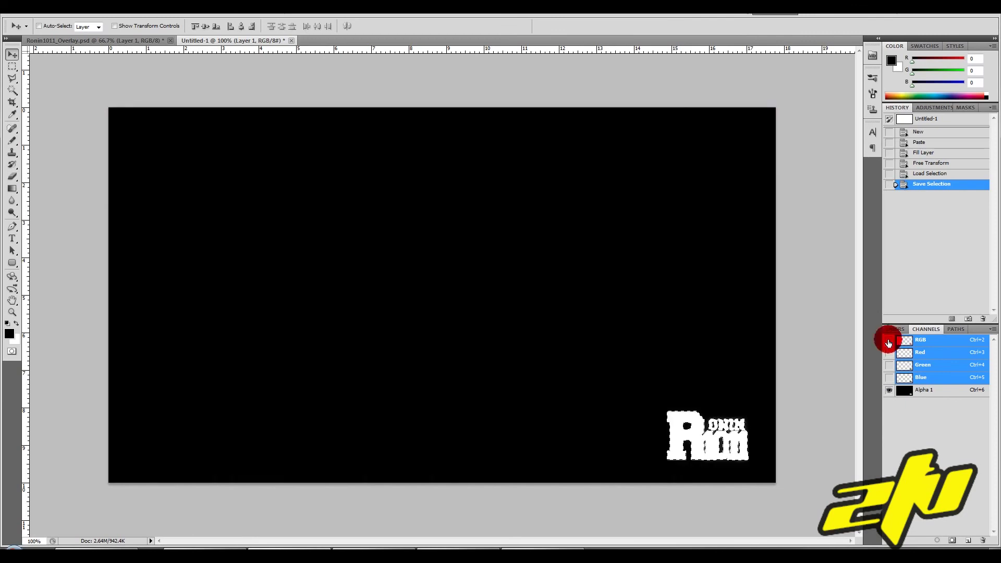
pyautogui.click(889, 340)
pyautogui.hotkey('ctrl', 'd')
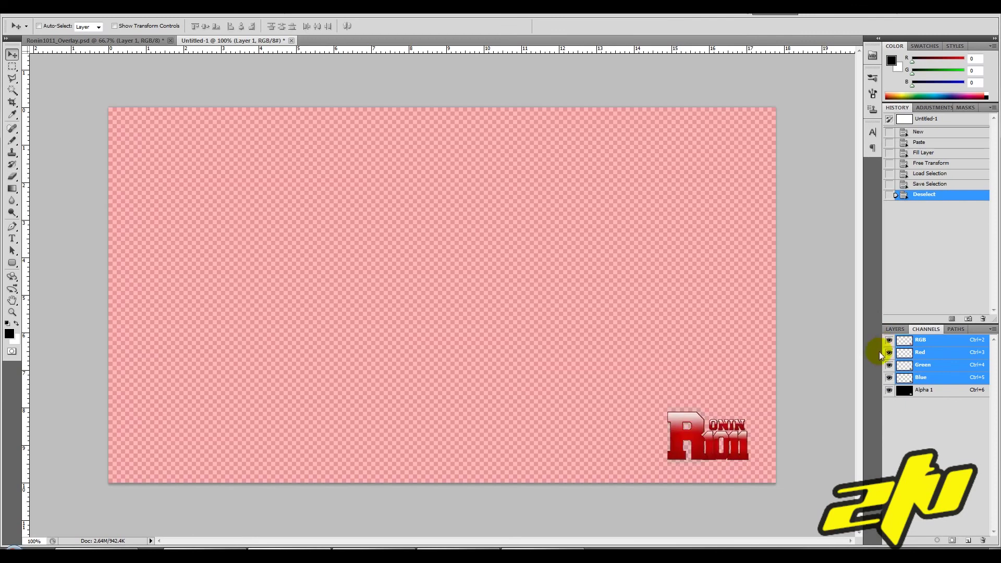
pyautogui.click(895, 329)
pyautogui.click(926, 329)
pyautogui.click(889, 390)
pyautogui.click(896, 331)
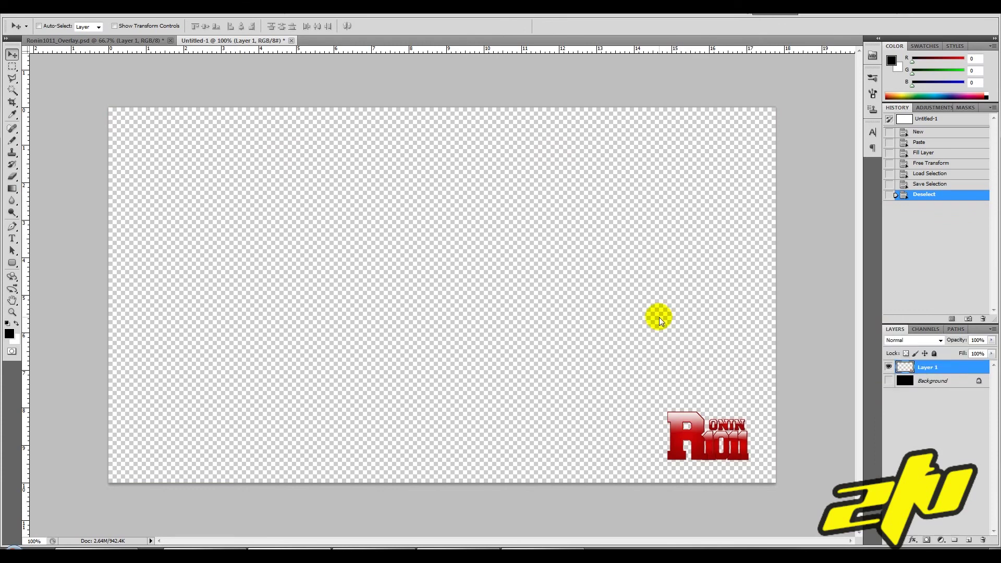
# - Save a copy of the document as the PNG file Ronin1011_Overlay1280.png in the Avatars folder
pyautogui.hotkey('ctrl', 's')
pyautogui.click(520, 357)
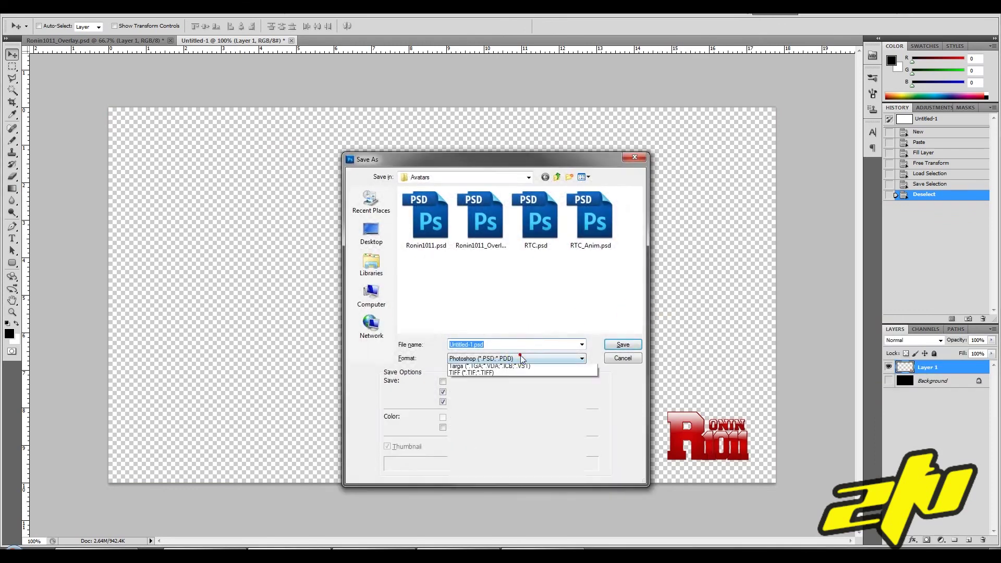
pyautogui.click(481, 472)
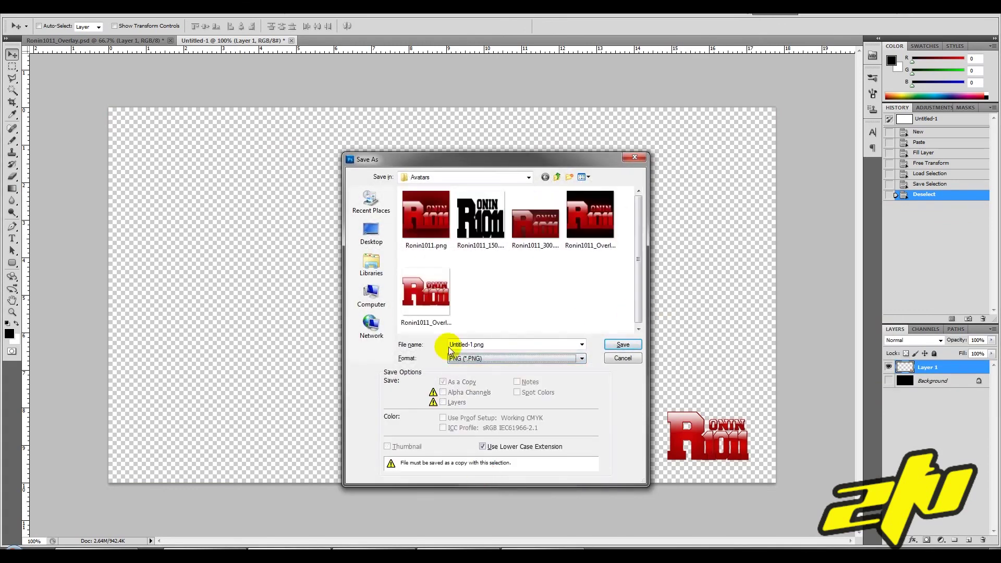
pyautogui.click(443, 312)
pyautogui.click(498, 344)
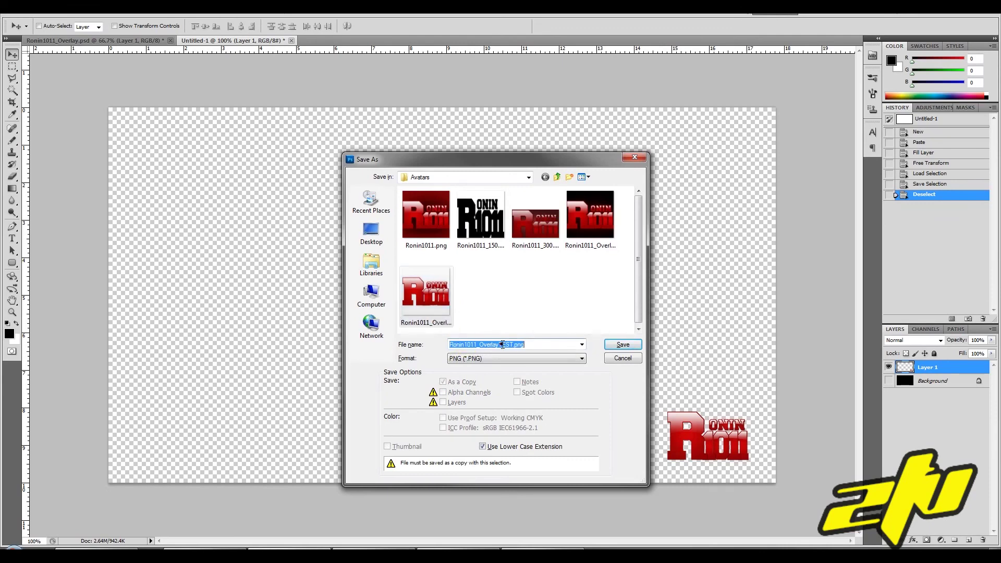
pyautogui.click(498, 344)
pyautogui.press('Delete')
pyautogui.press('Delete')
pyautogui.press('Delete')
pyautogui.press('Delete')
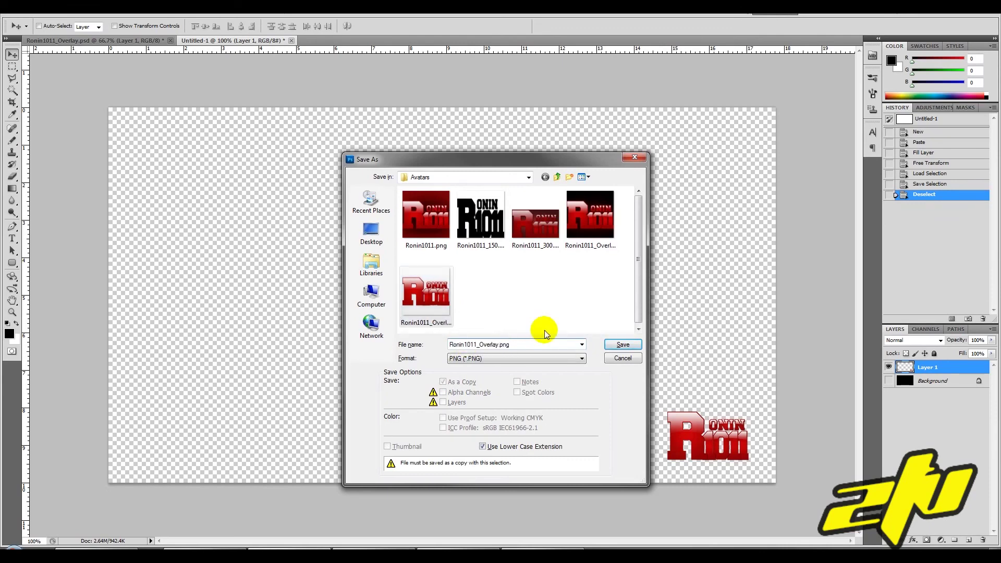
pyautogui.write('1280')
pyautogui.press('Return')
pyautogui.click(529, 188)
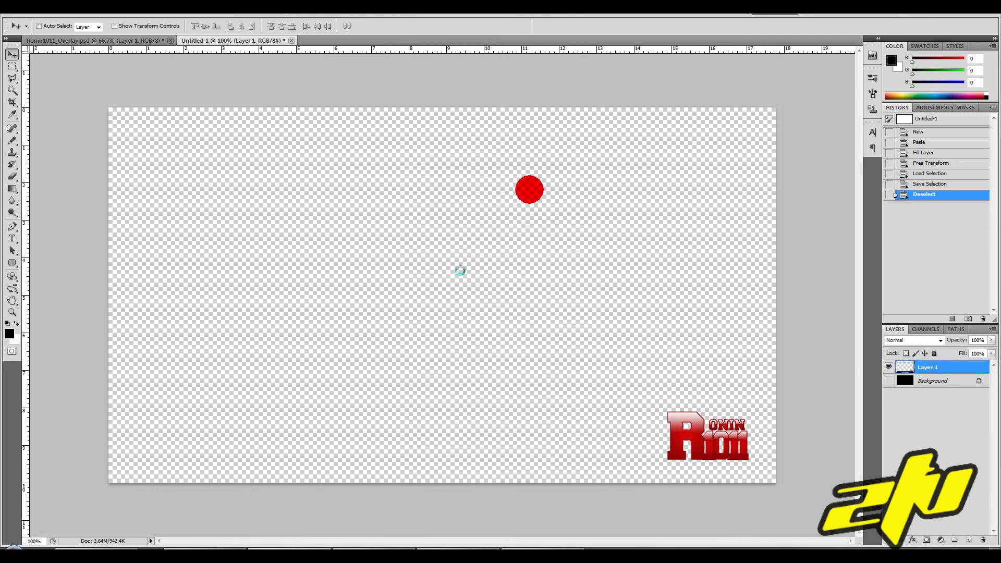
# - Switch to Premiere Pro, import Ronin1011_Overlay1280.png and place it on Video 2 before the OverlayTEST clip, around 00:01:23:29
pyautogui.click(366, 546)
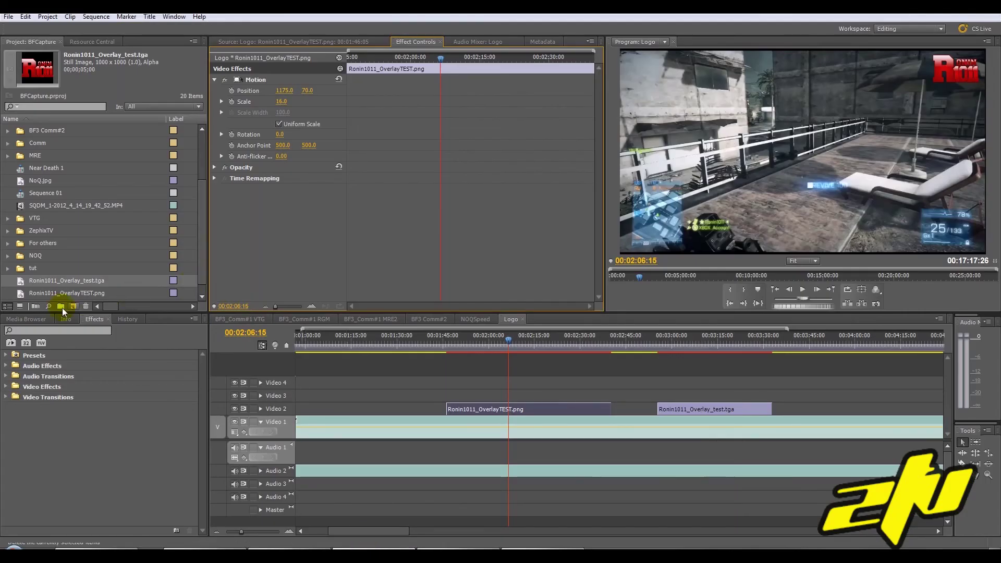
pyautogui.doubleClick(6, 289)
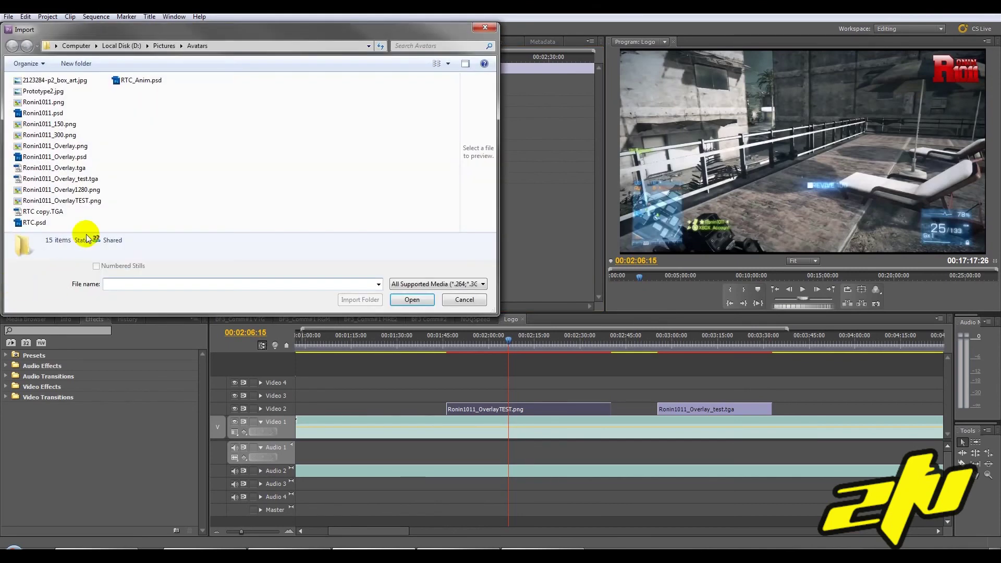
pyautogui.click(81, 190)
pyautogui.click(415, 300)
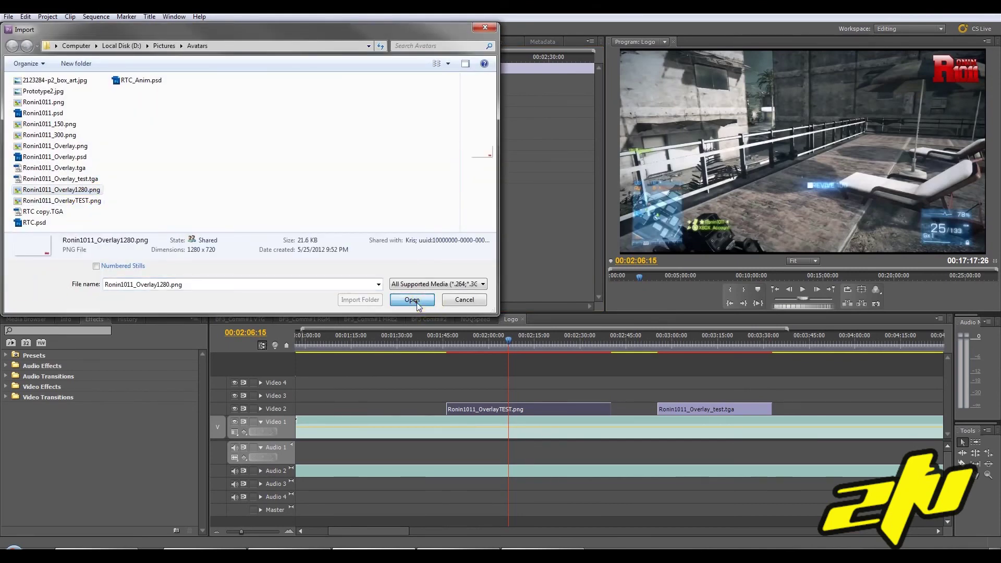
pyautogui.moveTo(504, 342); pyautogui.dragTo(378, 345)
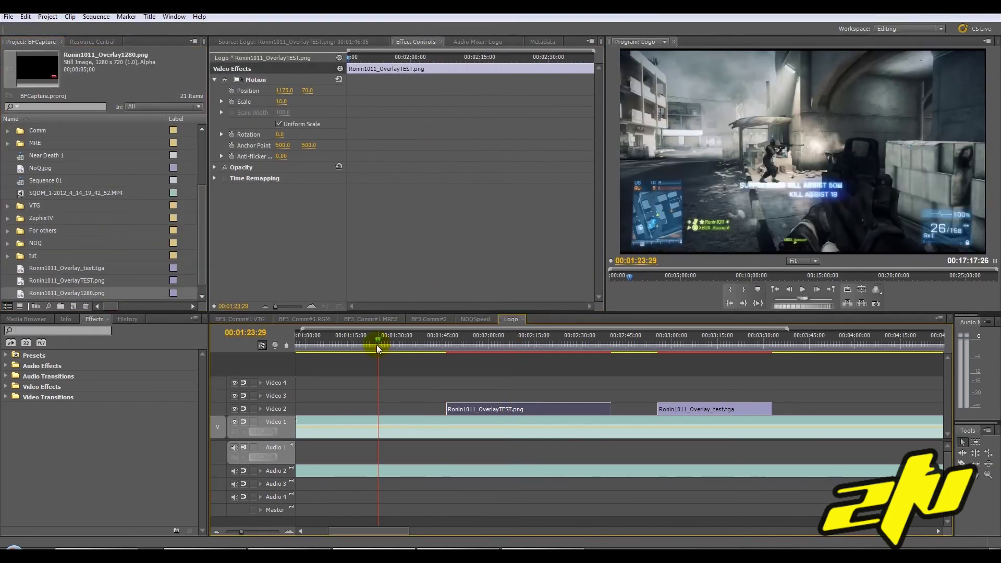
pyautogui.moveTo(18, 294); pyautogui.dragTo(369, 407)
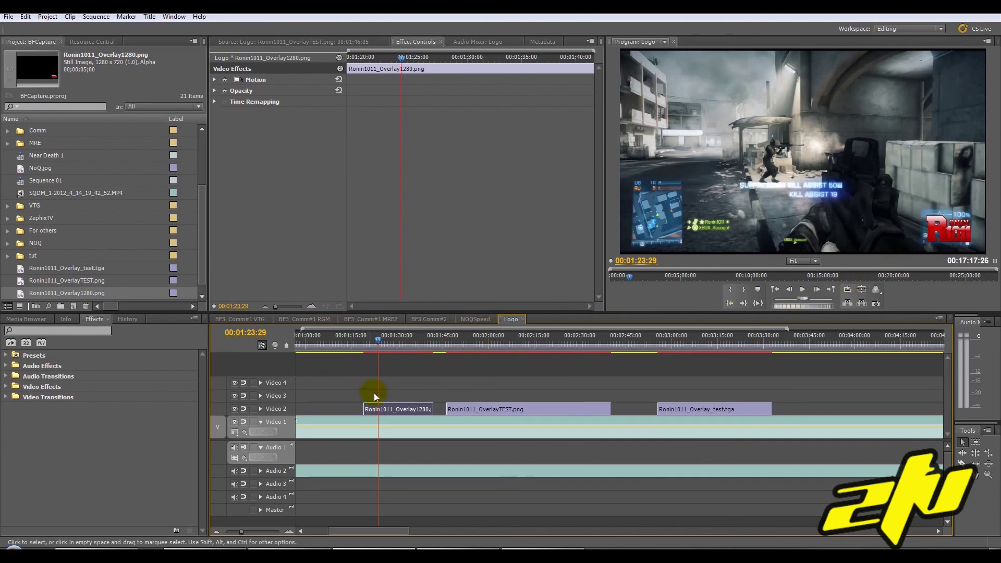
# - Raise the Ronin1011_Overlay1280.png logo to the frame's upper-right corner by setting its Motion position to 640, -191
pyautogui.click(219, 81)
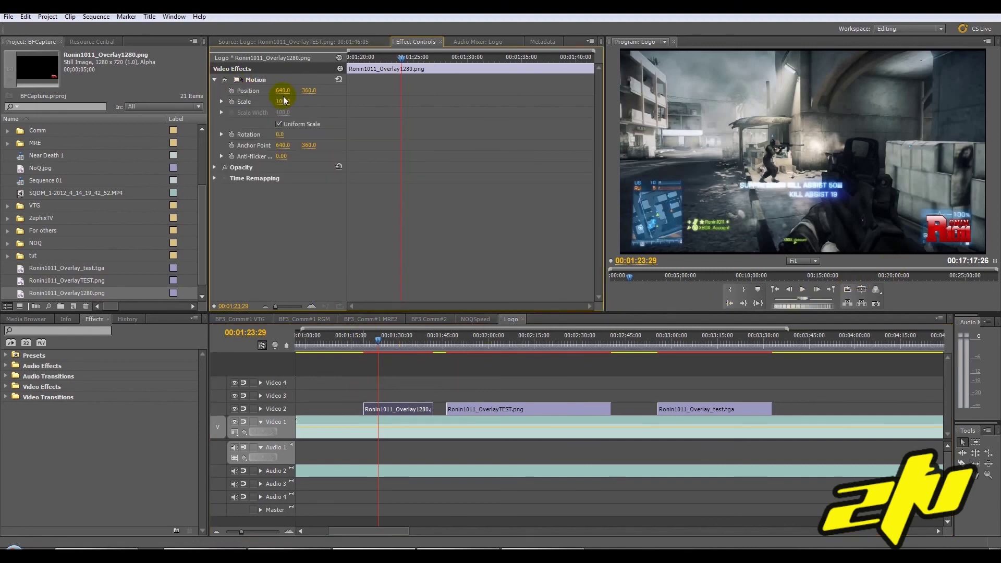
pyautogui.moveTo(309, 90); pyautogui.dragTo(271, 90)
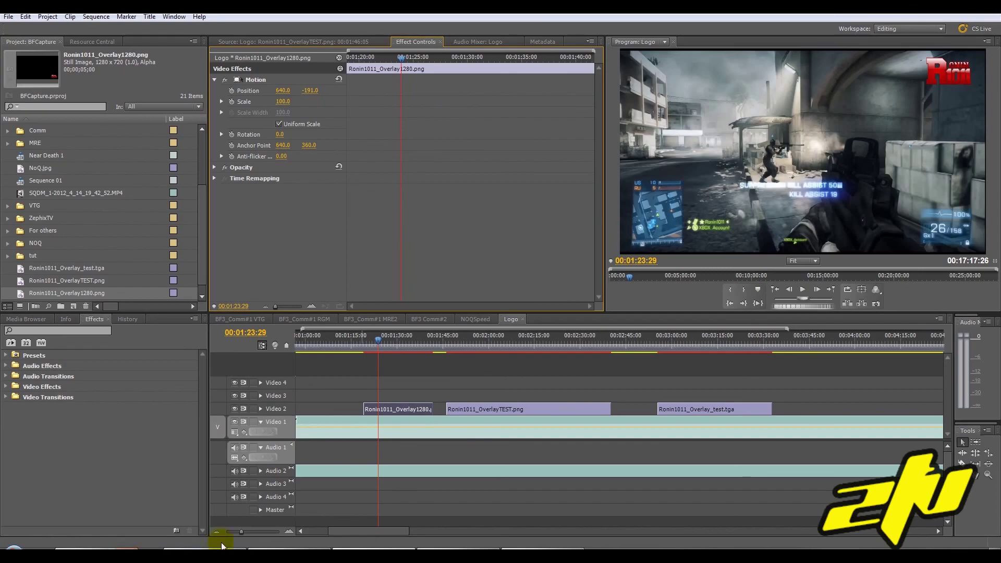
# - Switch to the untitled 1280 x 720 logo document in Photoshop
pyautogui.click(290, 546)
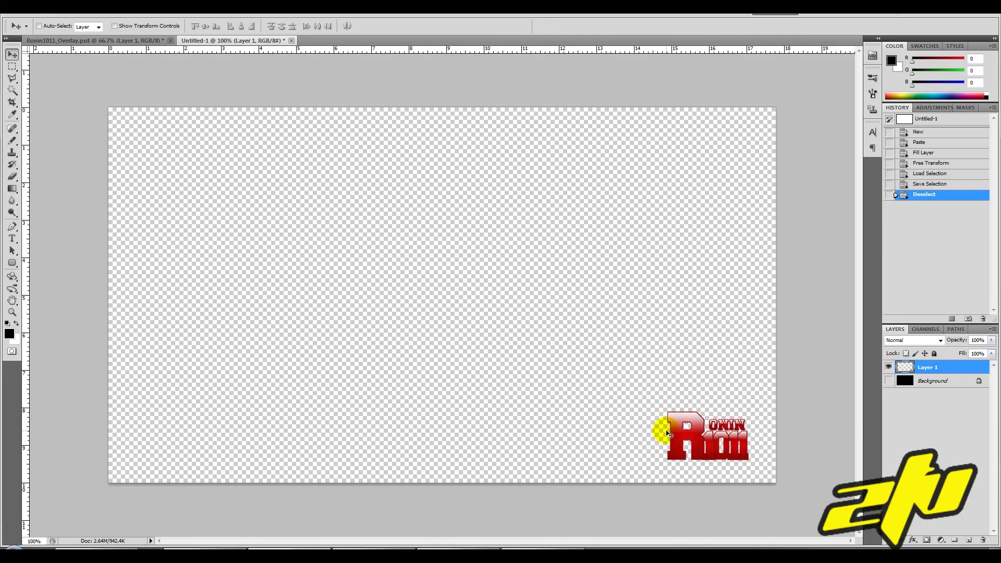